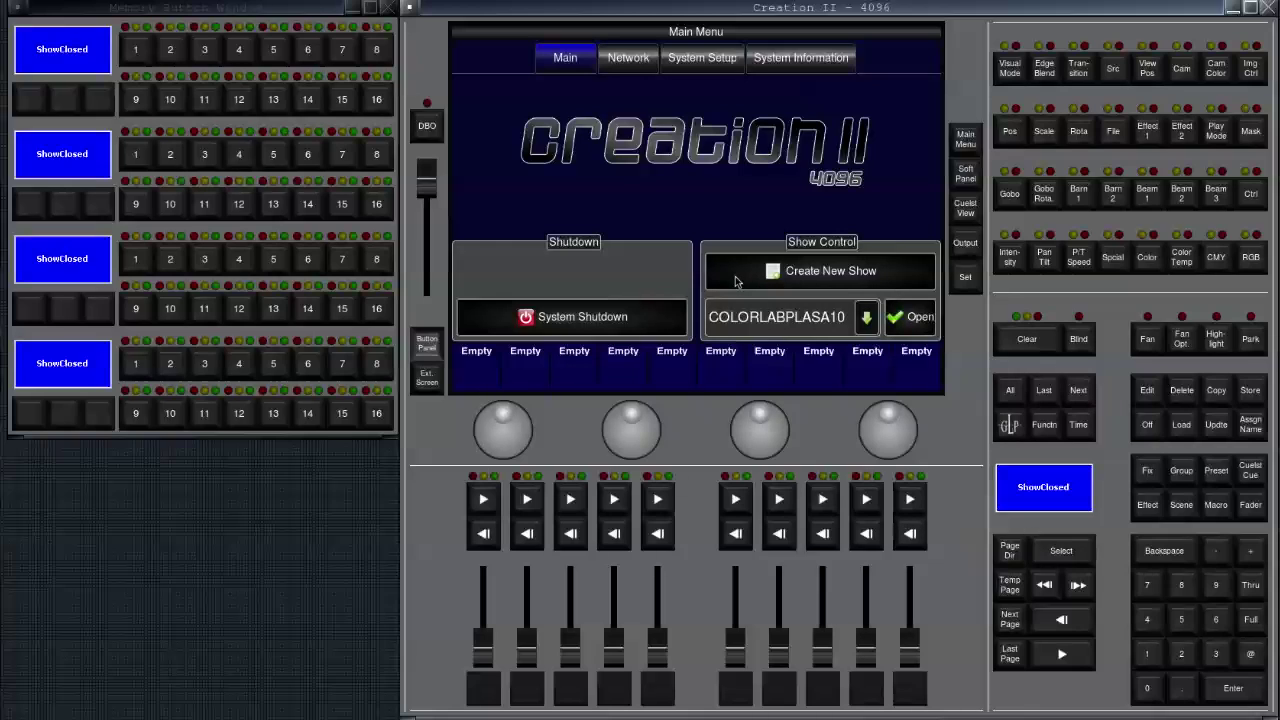
# Start a new show and enter DEMO_SHOW as its name.
pyautogui.click(855, 283)
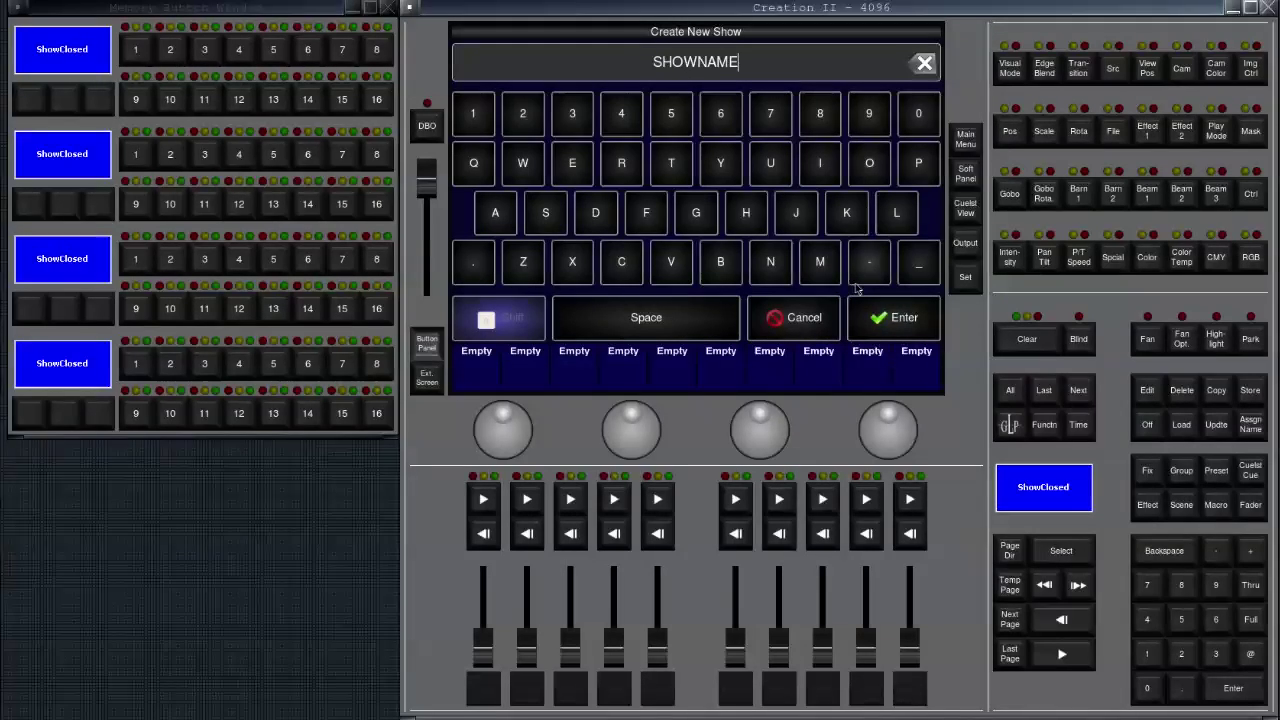
pyautogui.write('DEMO_')
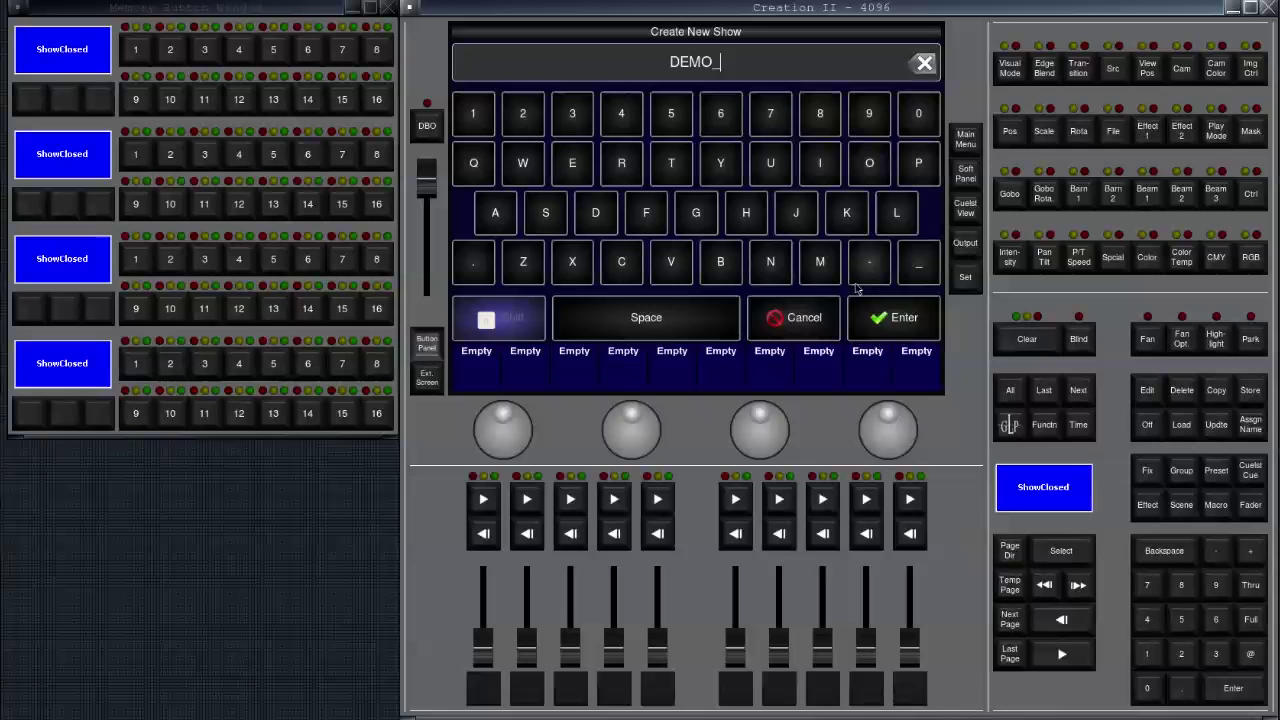
pyautogui.write('SHOW')
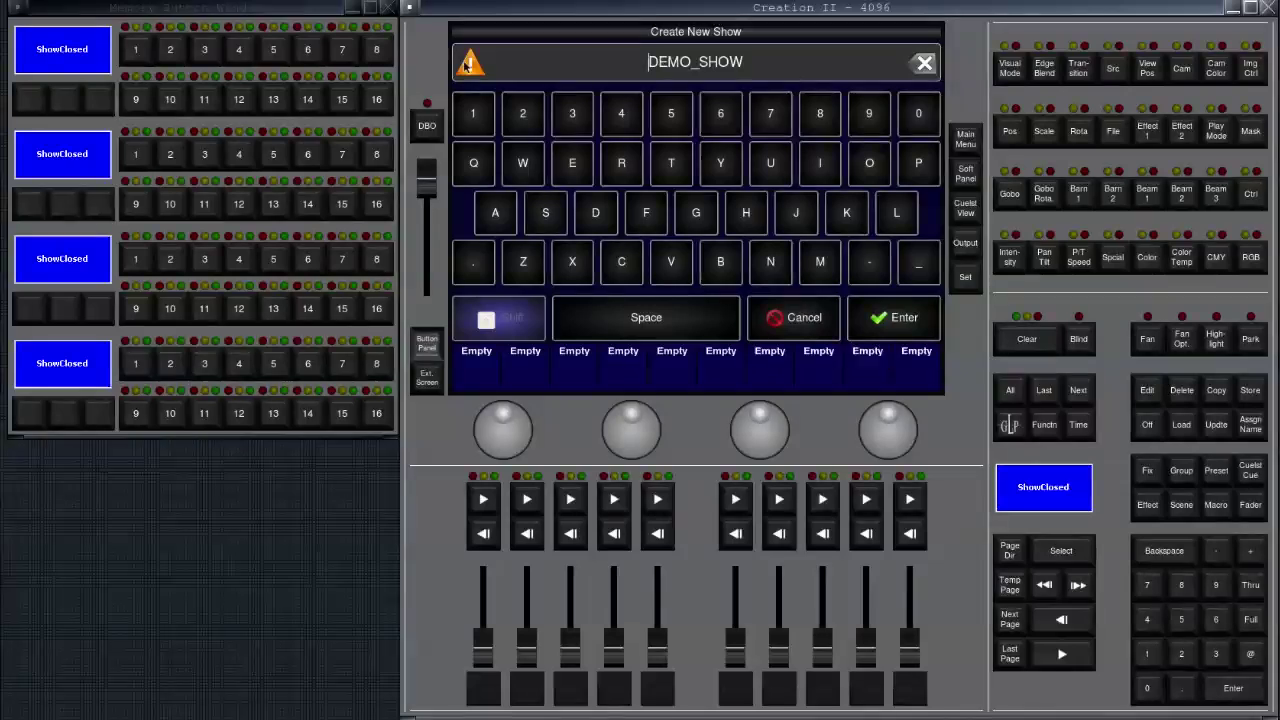
# Replace the whole show name with DEMO_2 and create the show.
pyautogui.hotkey('shift', 'Right')
pyautogui.hotkey('shift', 'Right')
pyautogui.hotkey('shift', 'Right')
pyautogui.hotkey('shift', 'Right')
pyautogui.hotkey('shift', 'Right')
pyautogui.hotkey('shift', 'Right')
pyautogui.hotkey('shift', 'Right')
pyautogui.hotkey('shift', 'Right')
pyautogui.hotkey('shift', 'Right')
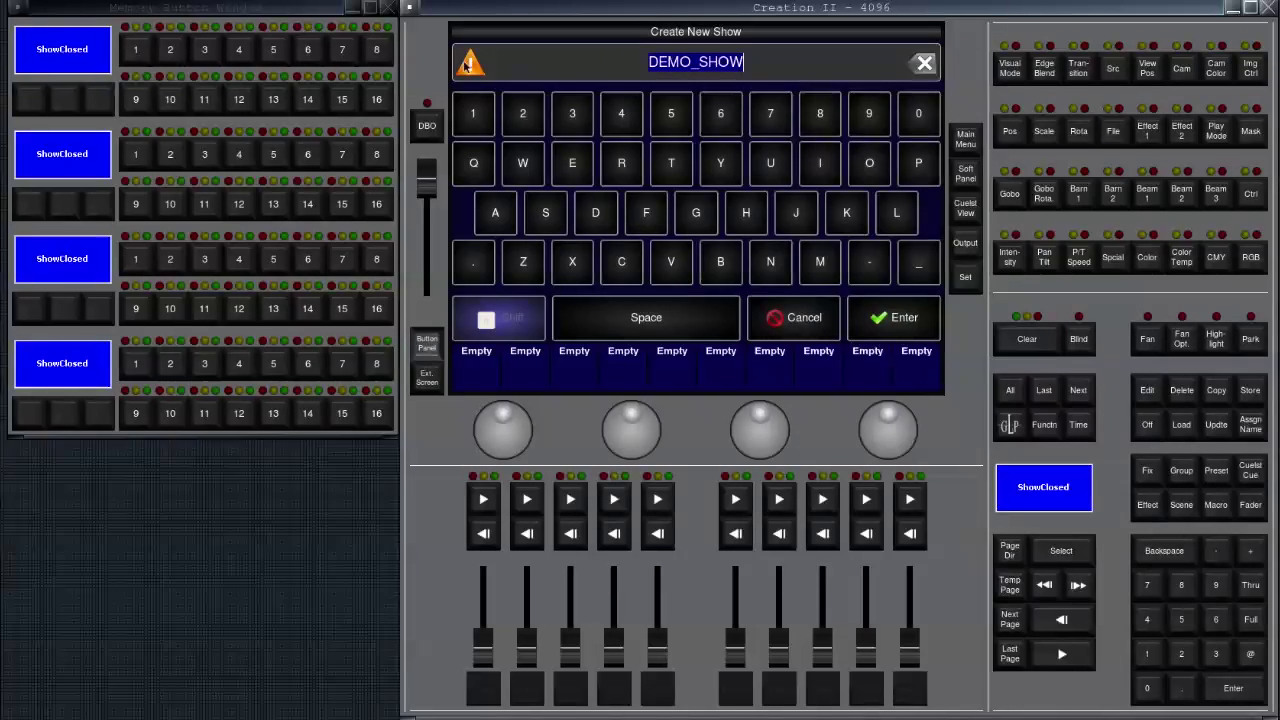
pyautogui.write('DEMO_2')
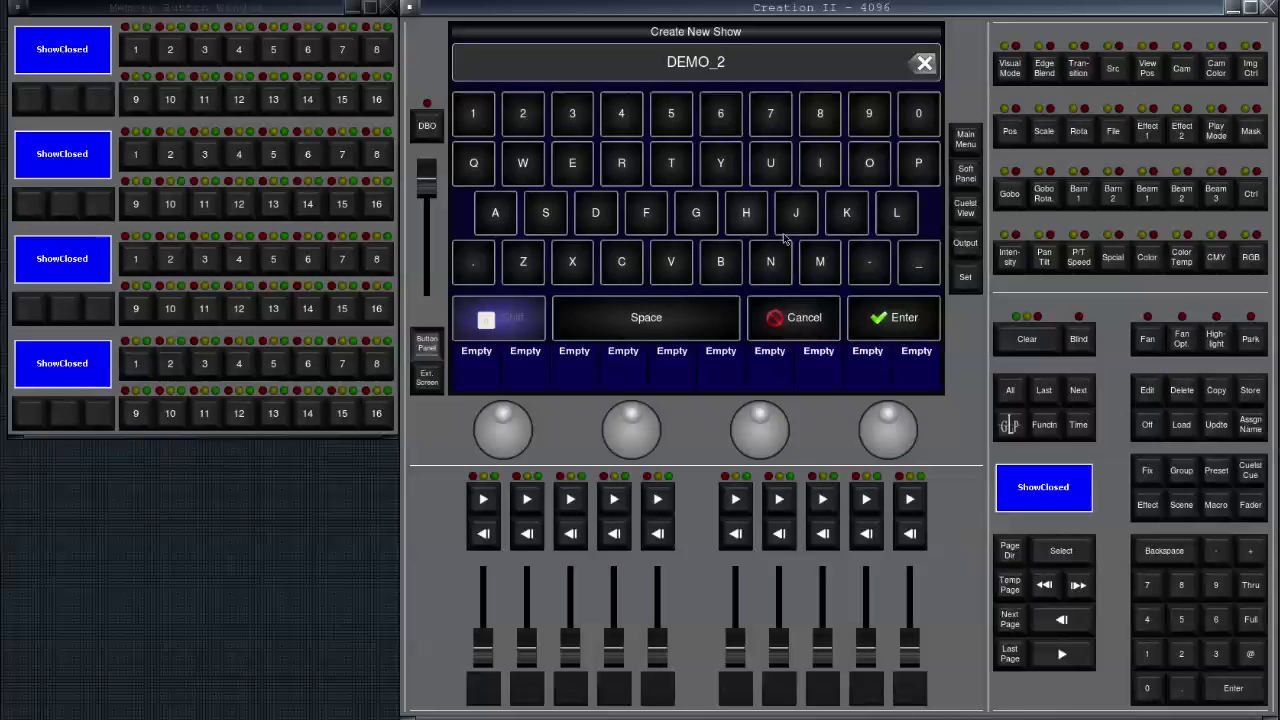
pyautogui.click(868, 316)
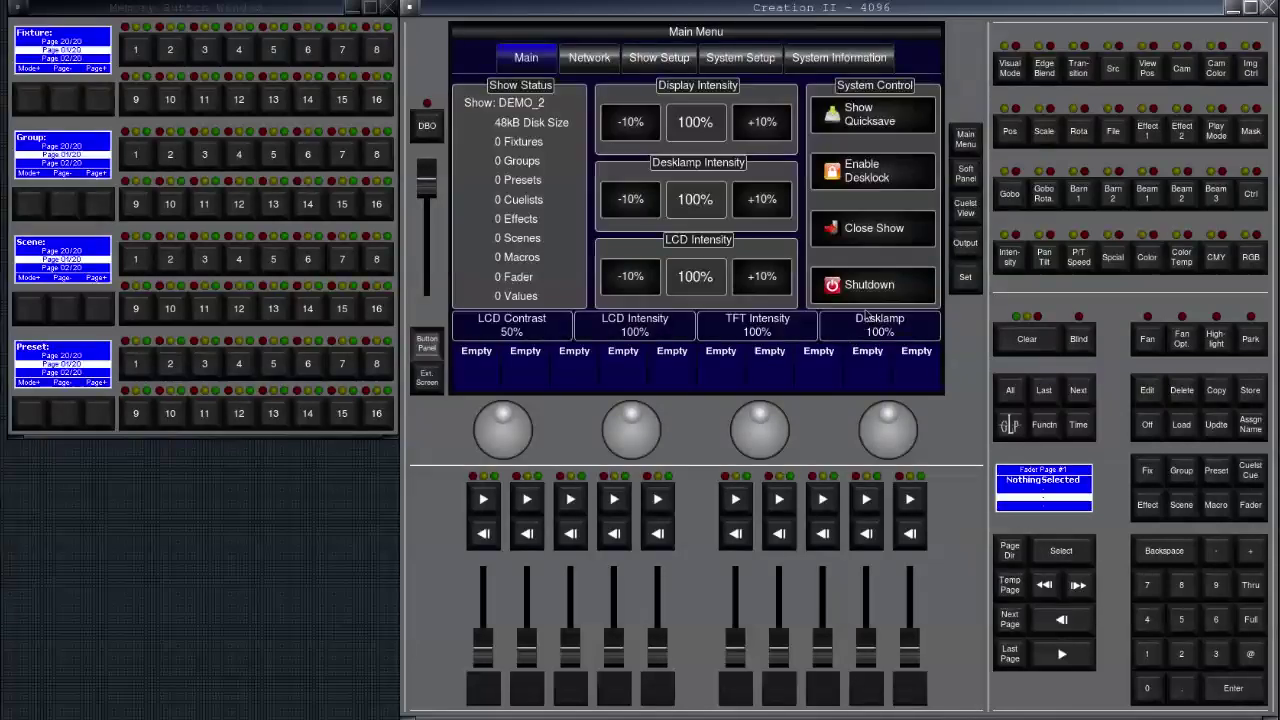
# Start adding fixtures to the show and choose manufacturer GLP with type IMPRESSION.
pyautogui.click(649, 60)
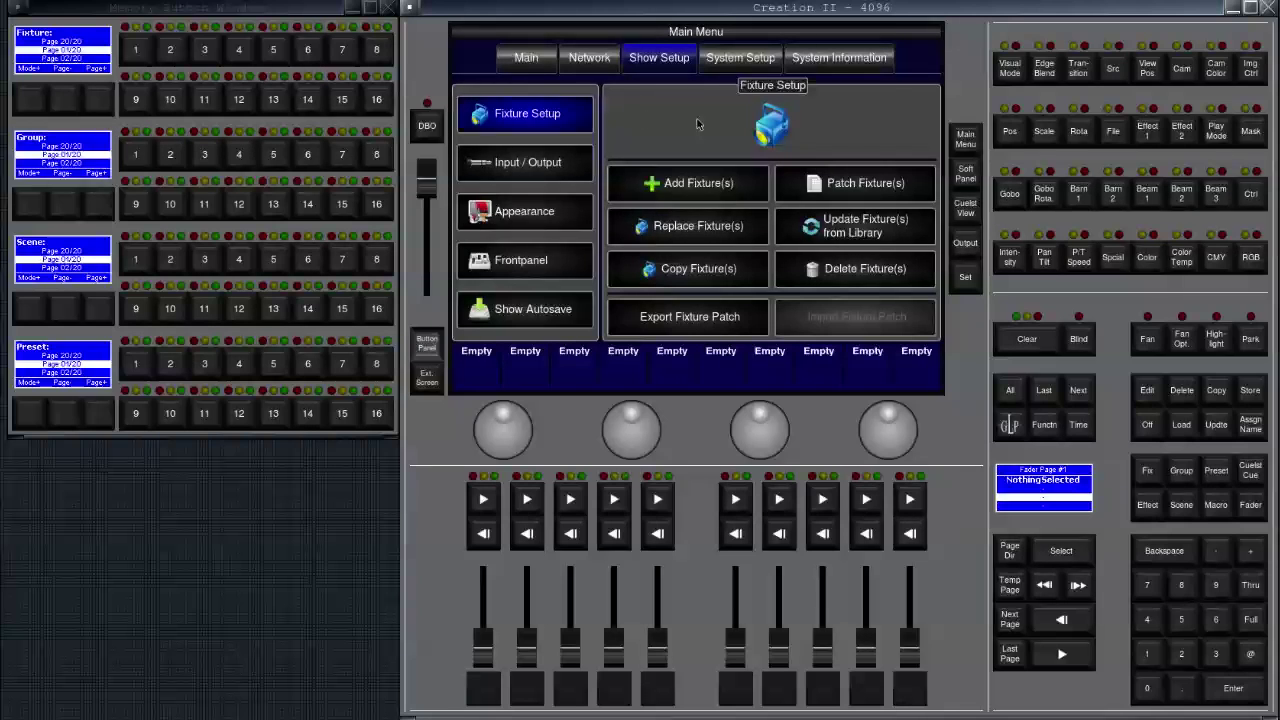
pyautogui.click(713, 186)
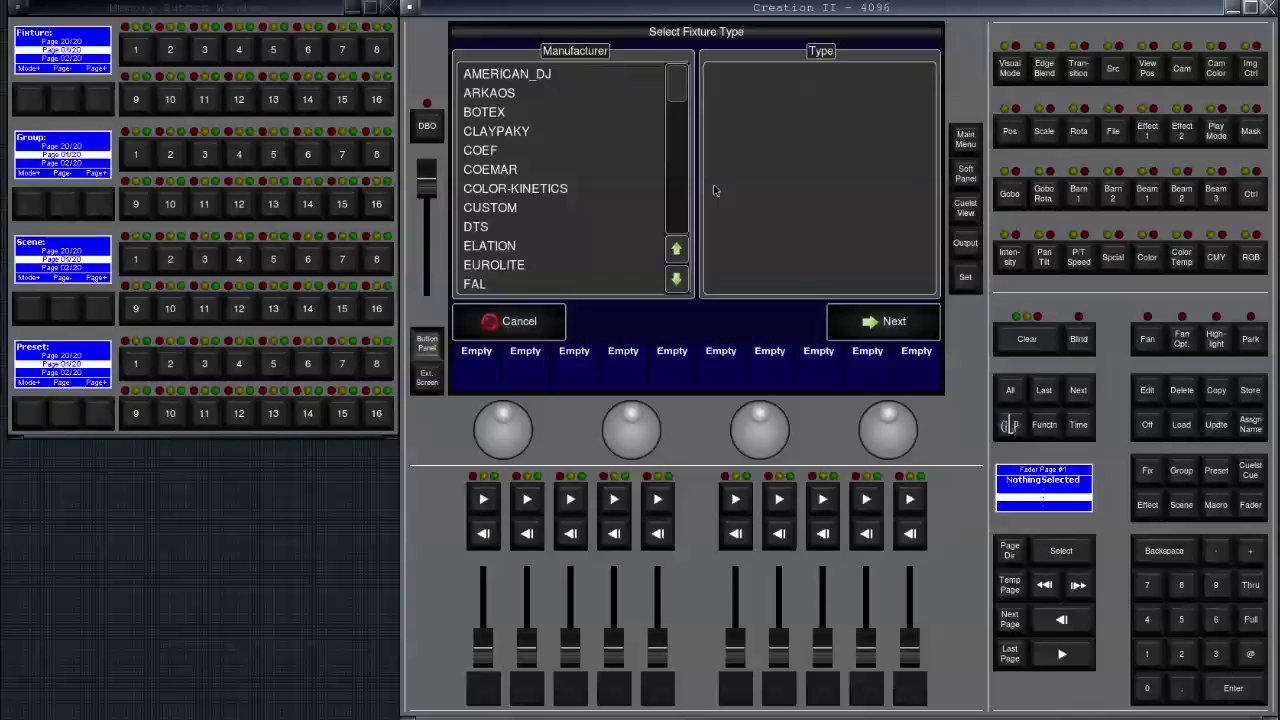
pyautogui.scroll(-3, 629, 163)
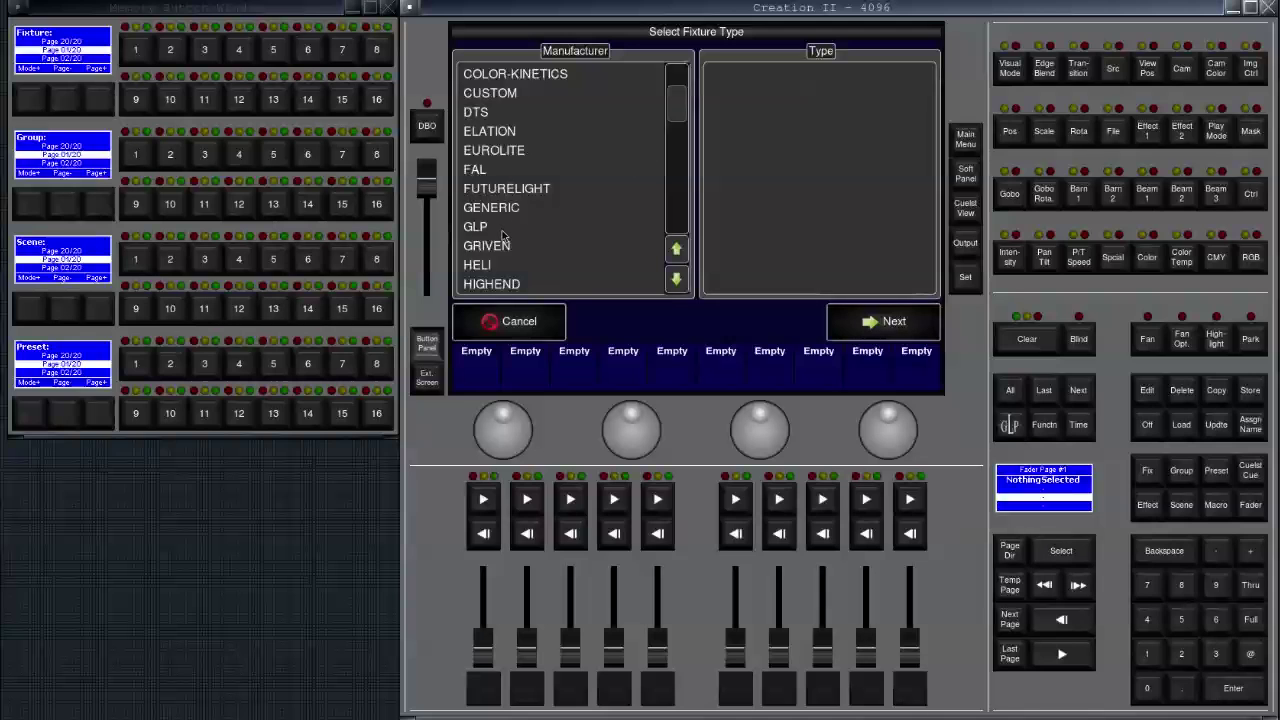
pyautogui.click(503, 230)
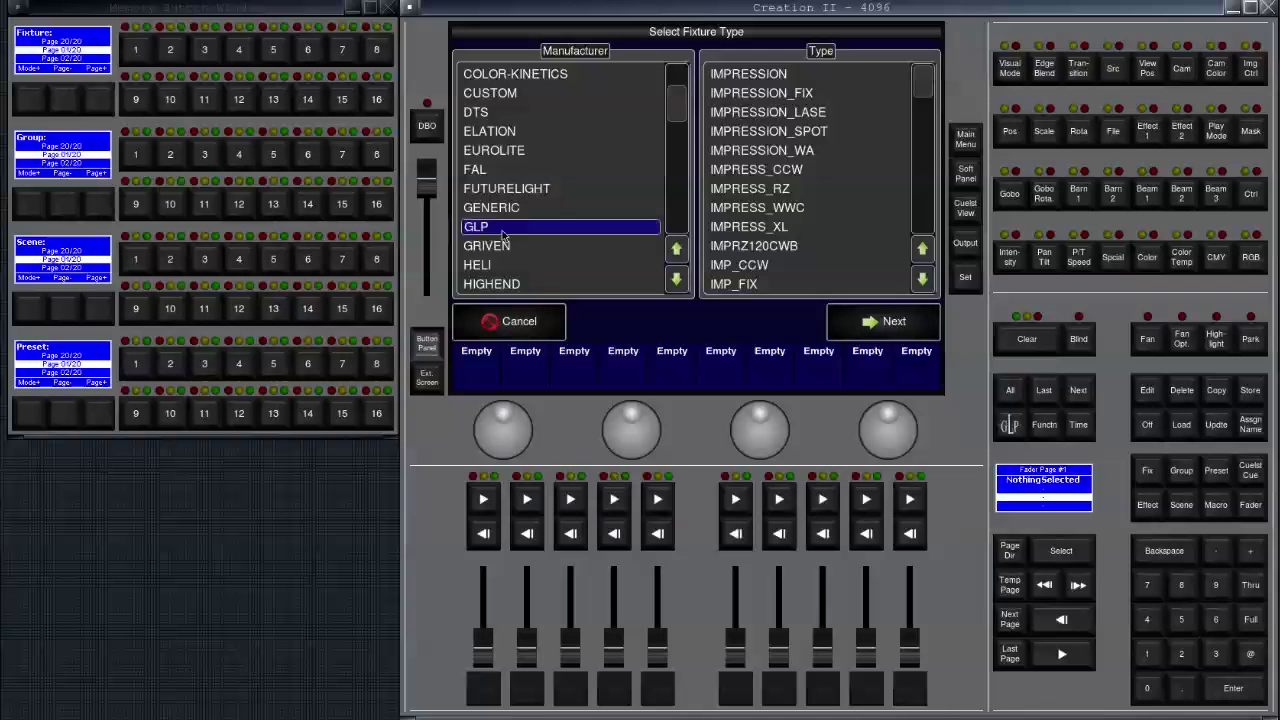
pyautogui.click(772, 78)
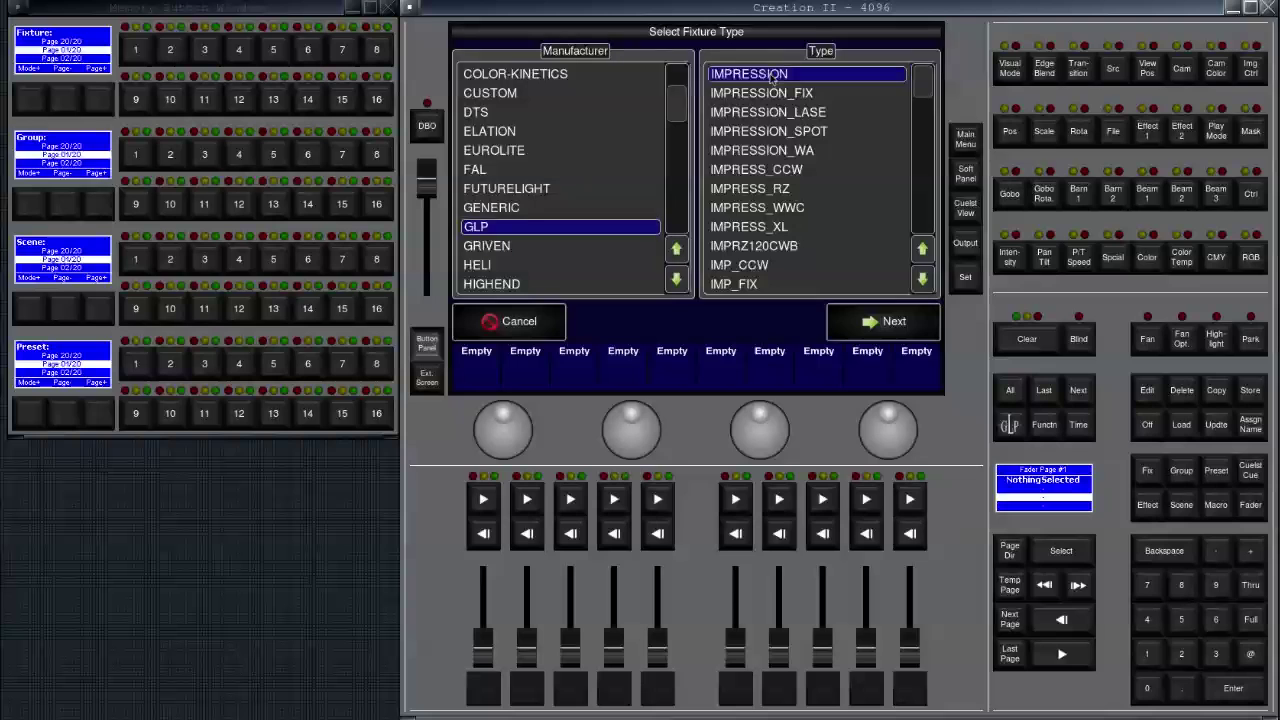
pyautogui.click(840, 320)
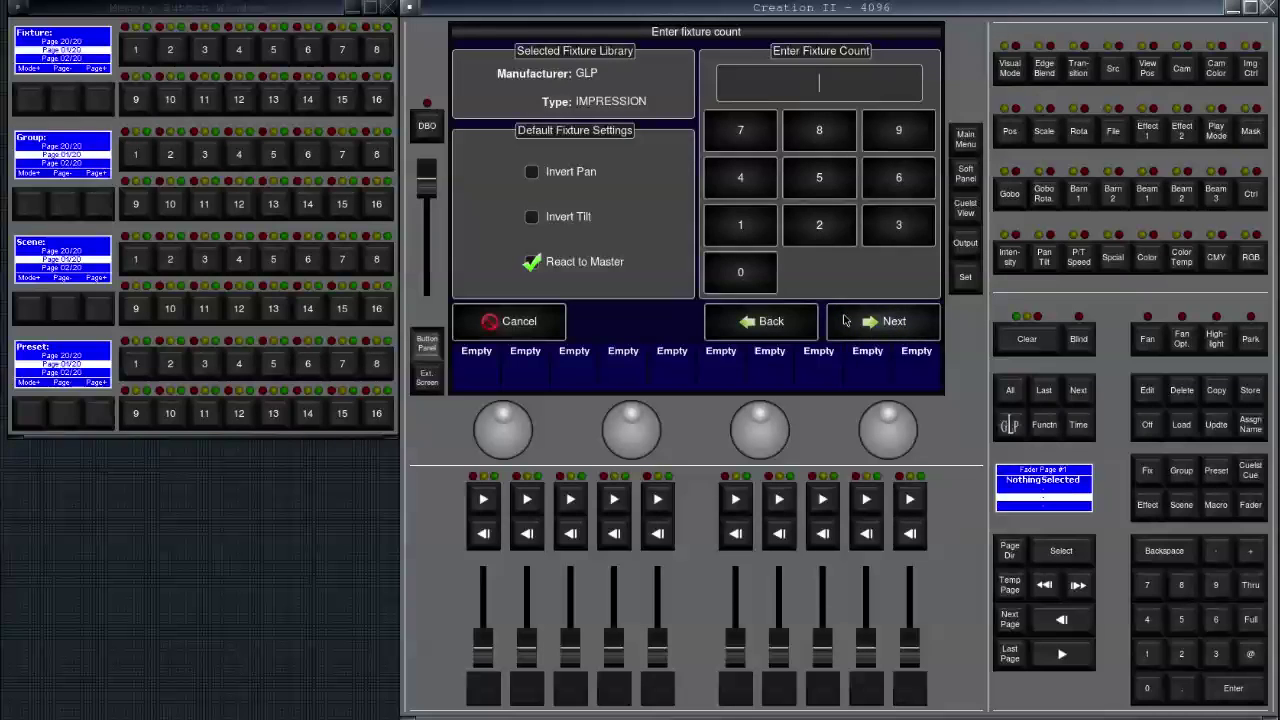
# Set the fixture count to 8, keep React to Master enabled, and continue to the button mapping.
pyautogui.click(827, 138)
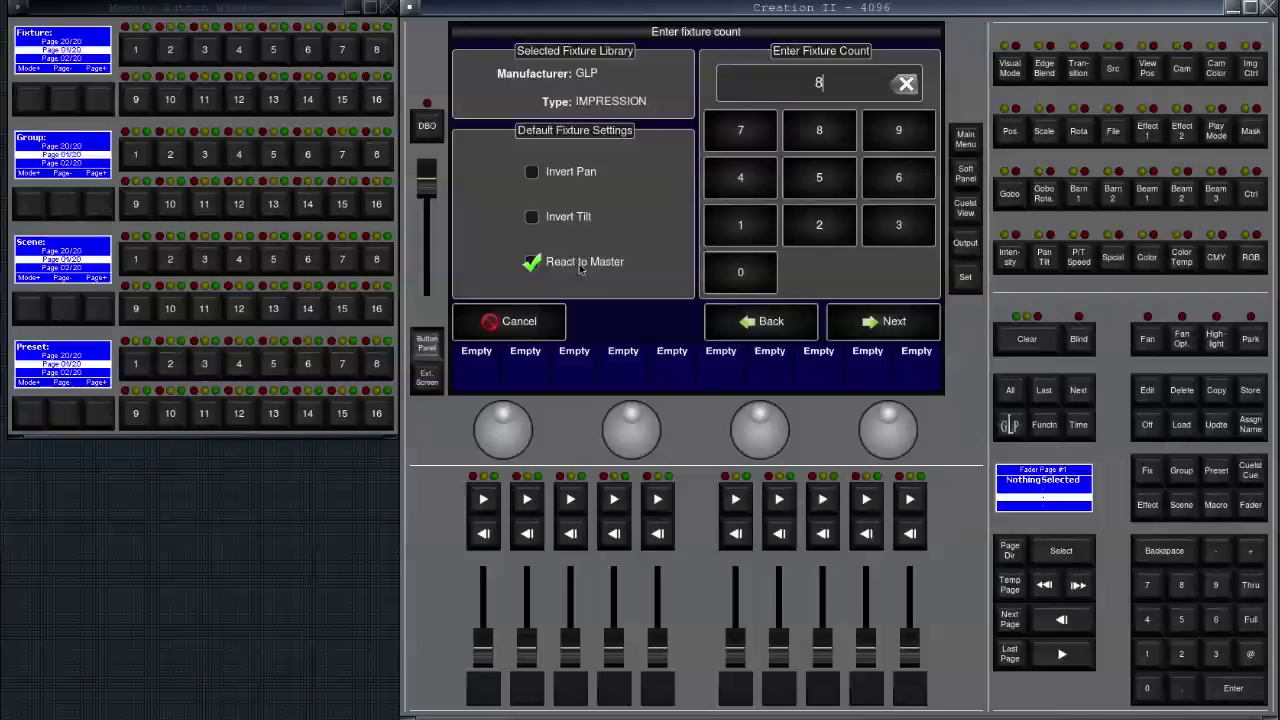
pyautogui.click(530, 264)
pyautogui.click(530, 264)
pyautogui.click(860, 323)
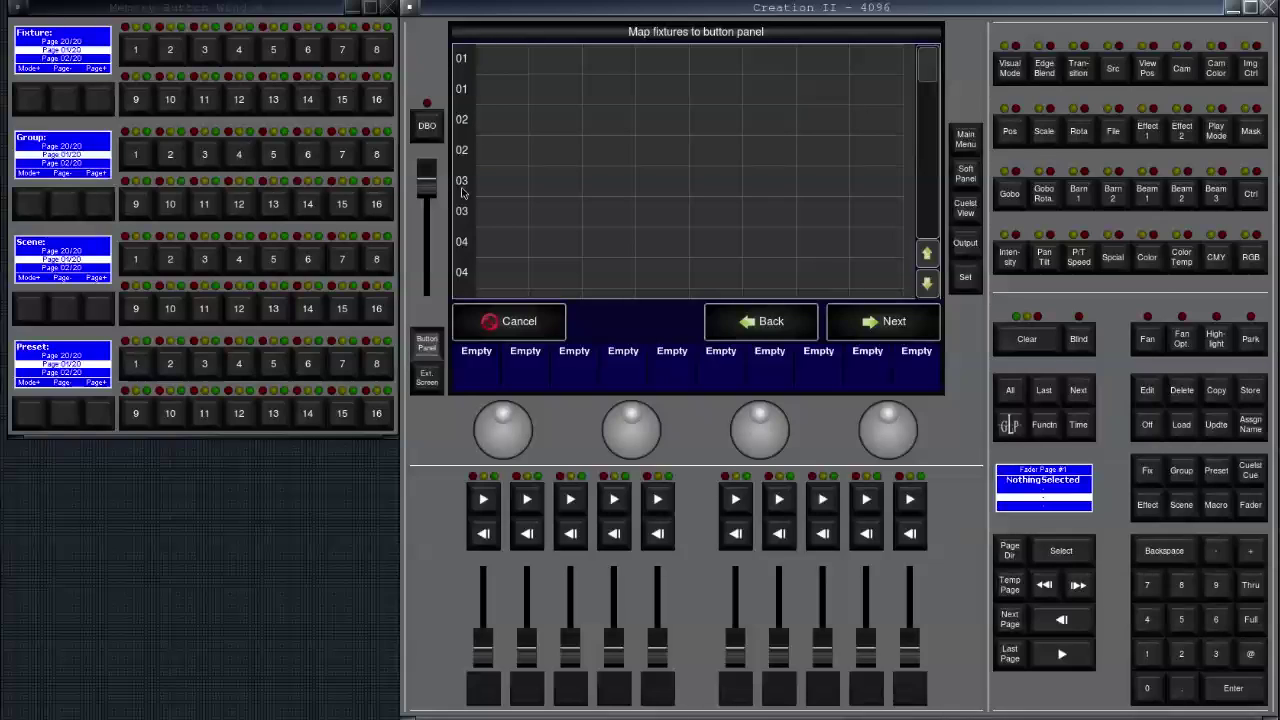
# Map the eight IMPRESSION fixtures to the first row of page 01 and continue to patching.
pyautogui.click(493, 66)
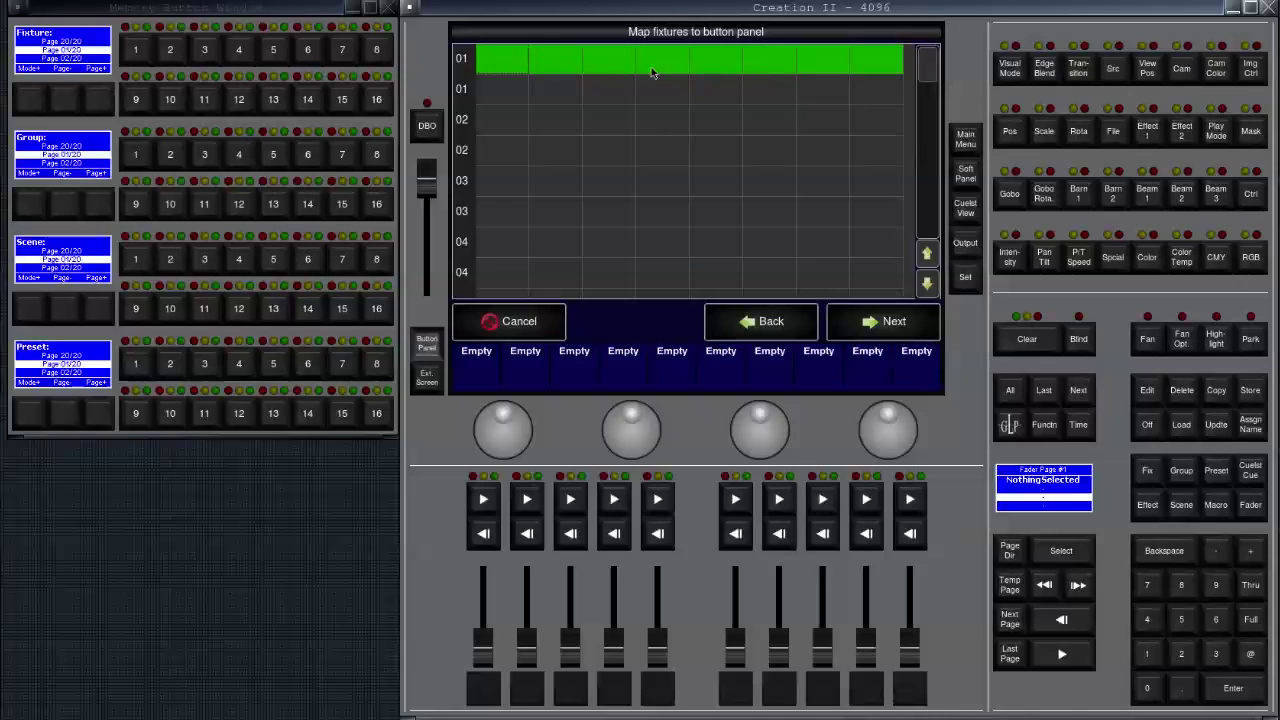
pyautogui.click(701, 64)
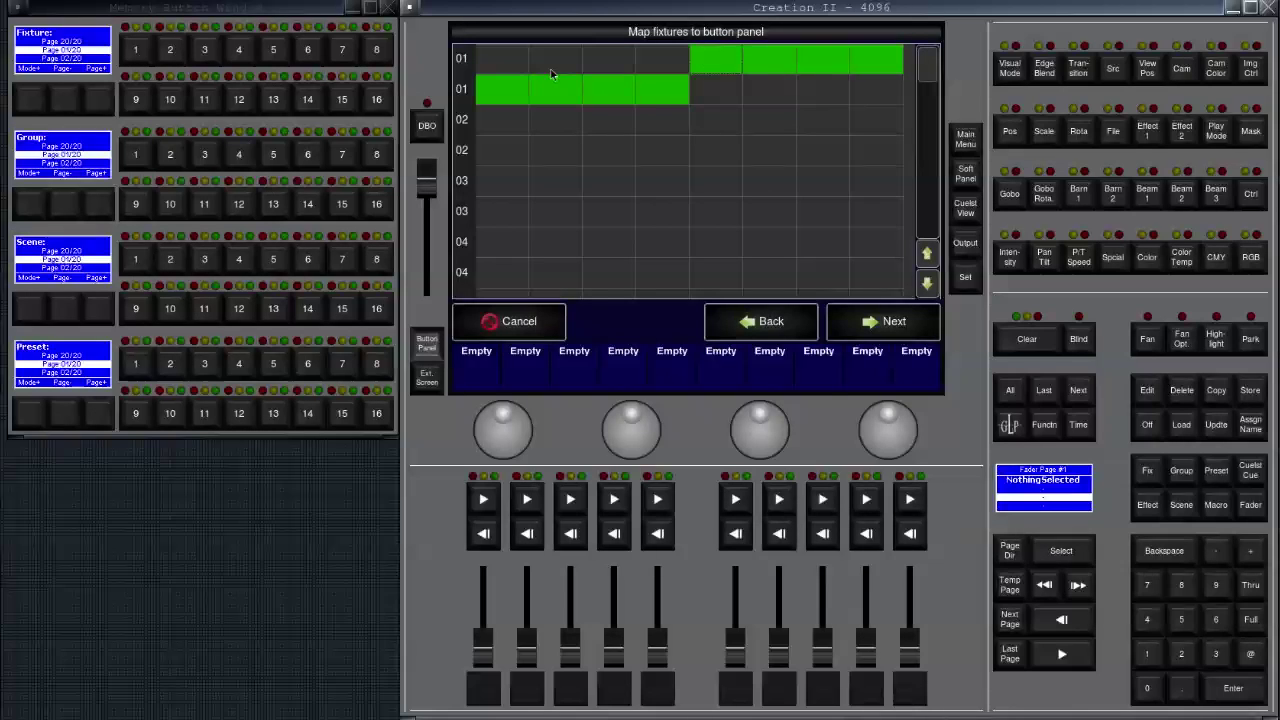
pyautogui.click(518, 66)
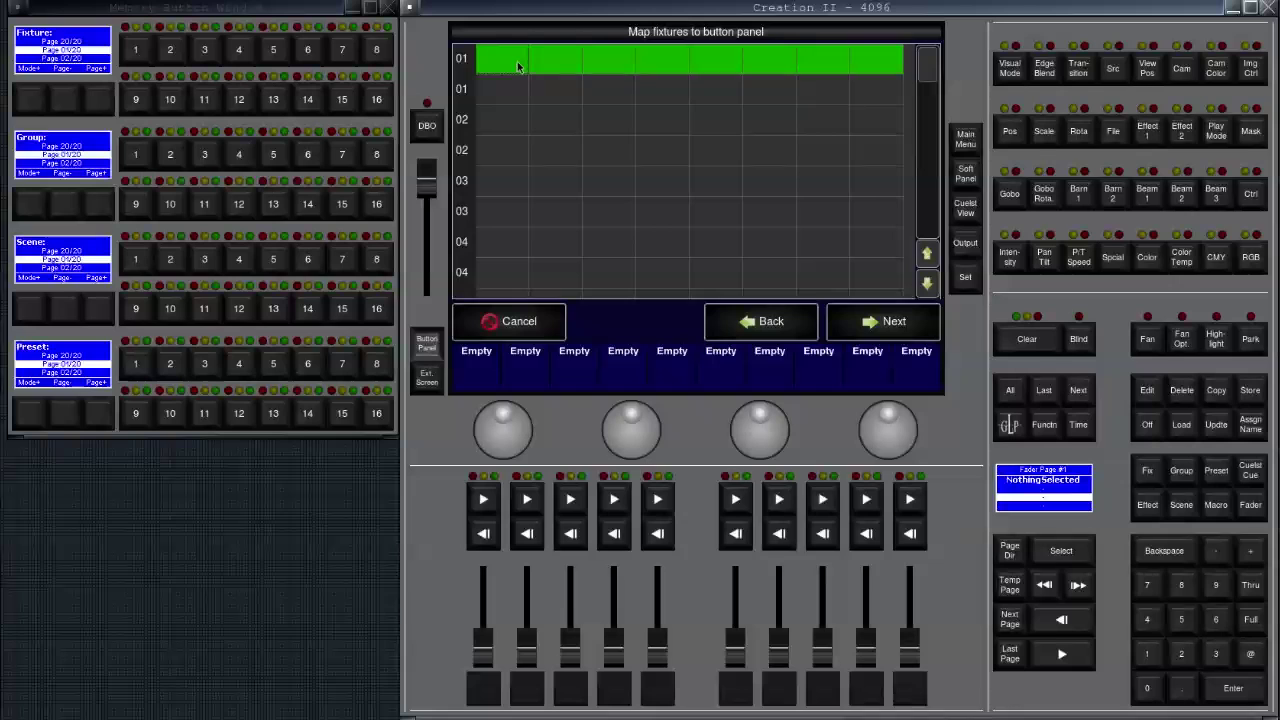
pyautogui.click(836, 320)
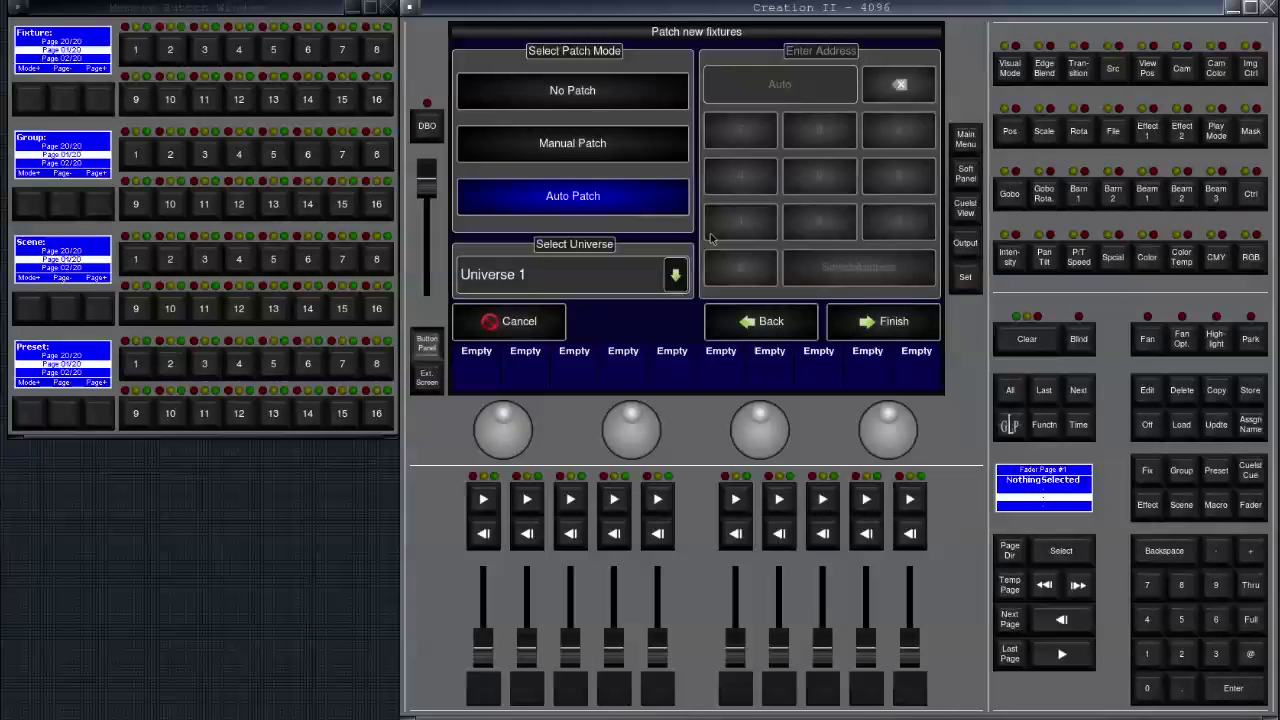
# Patch the eight IMPRESSION fixtures with Auto Patch on Universe 1 and finish adding them.
pyautogui.click(679, 272)
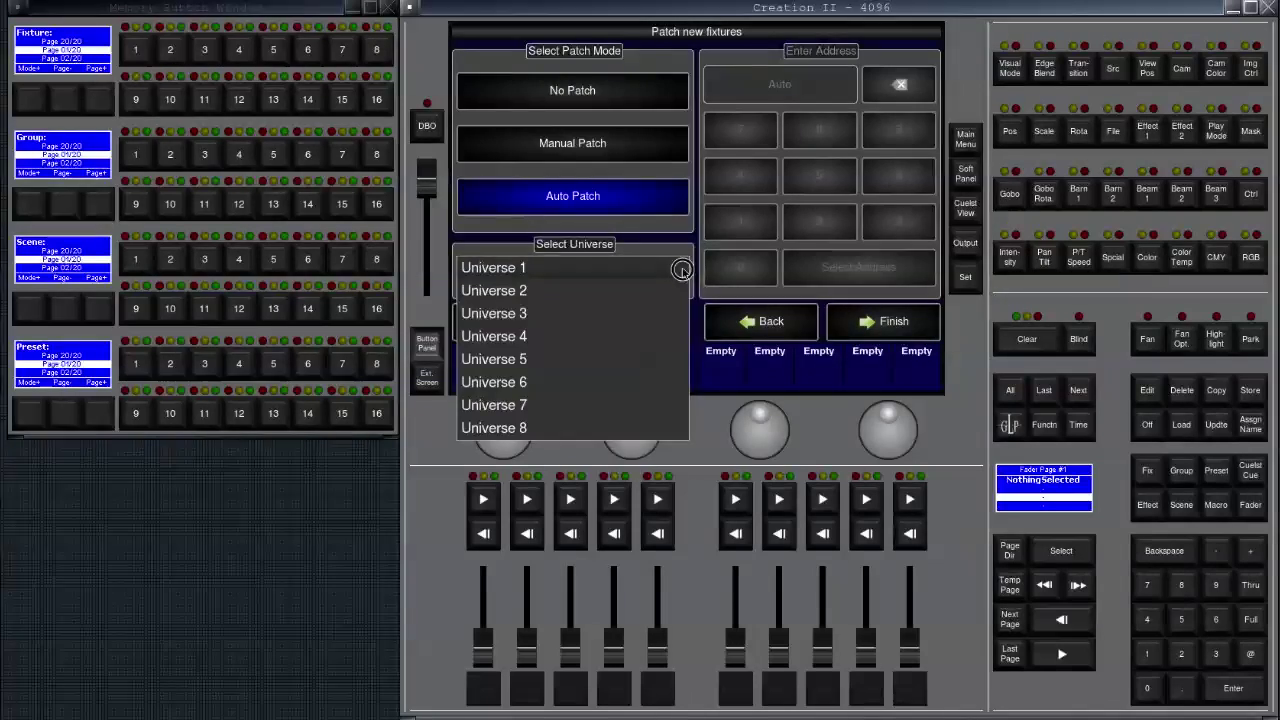
pyautogui.click(645, 275)
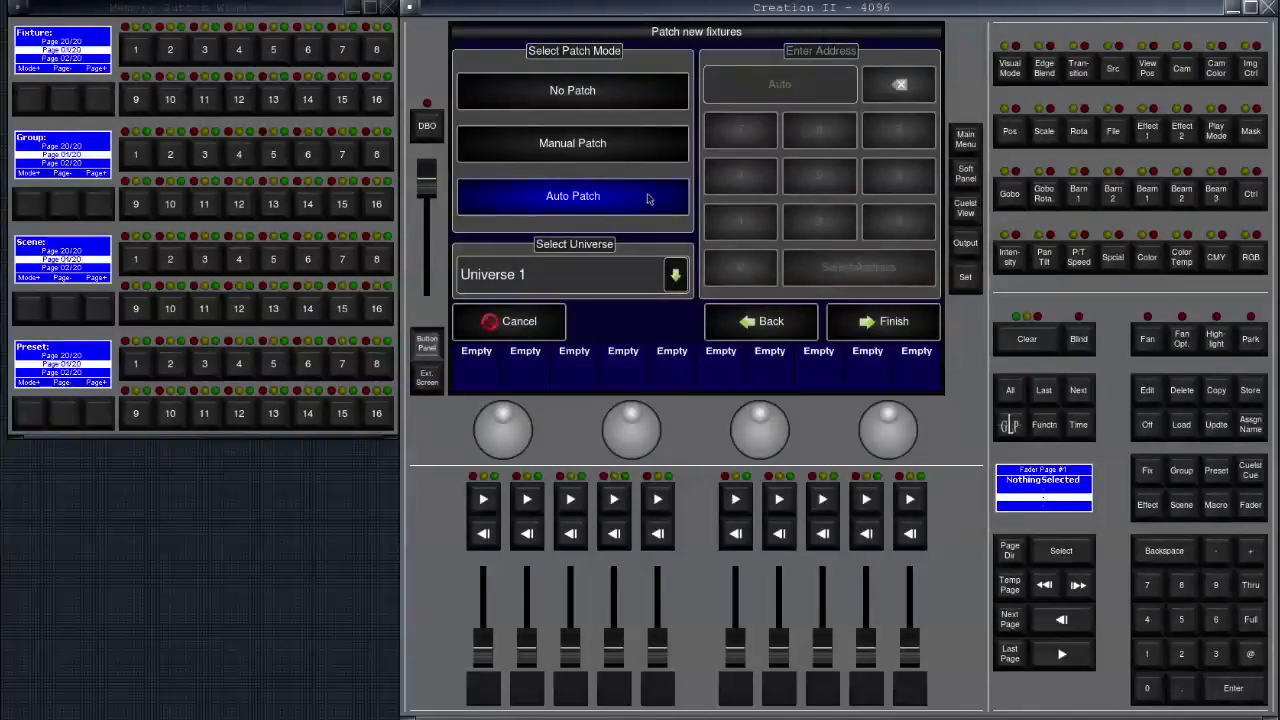
pyautogui.click(634, 158)
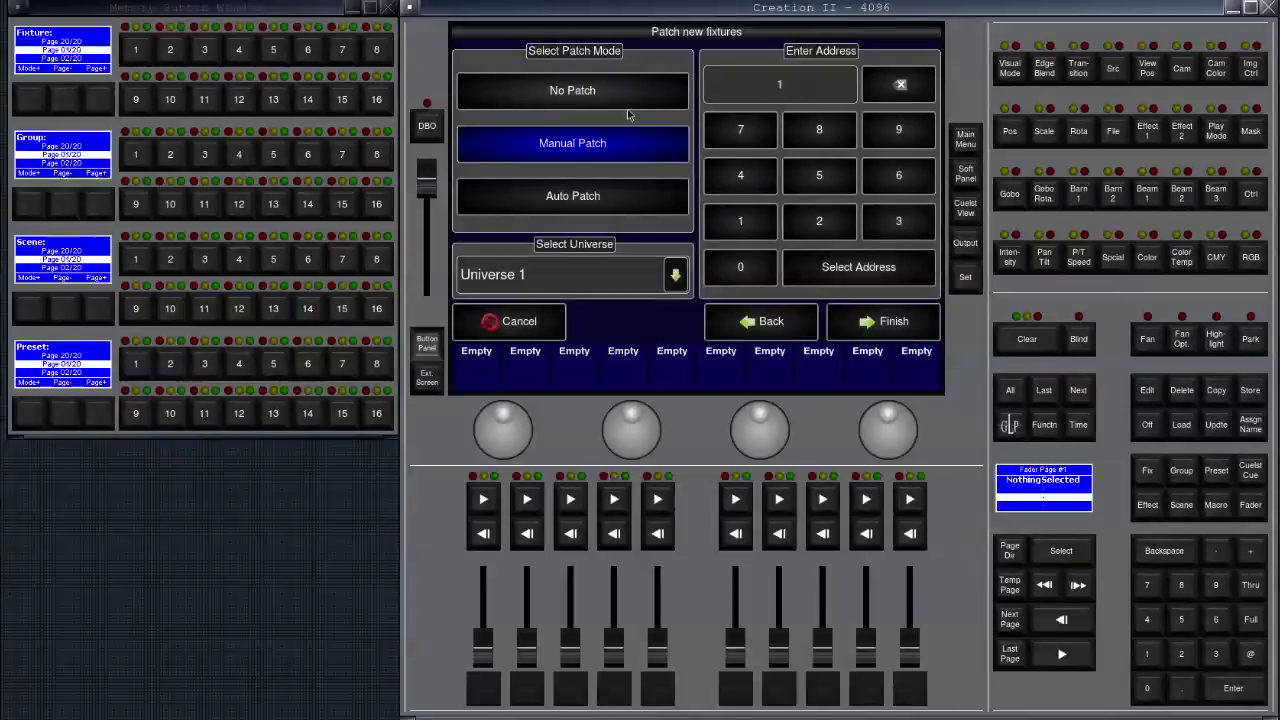
pyautogui.click(597, 191)
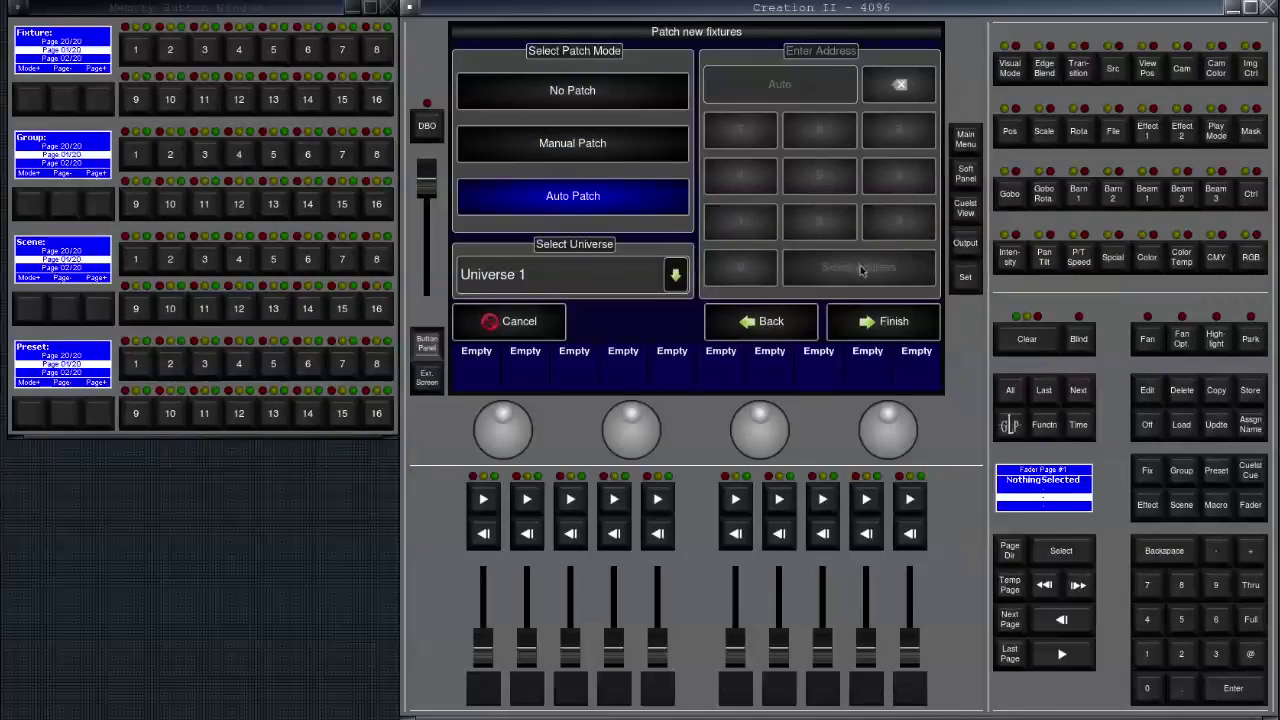
pyautogui.click(880, 321)
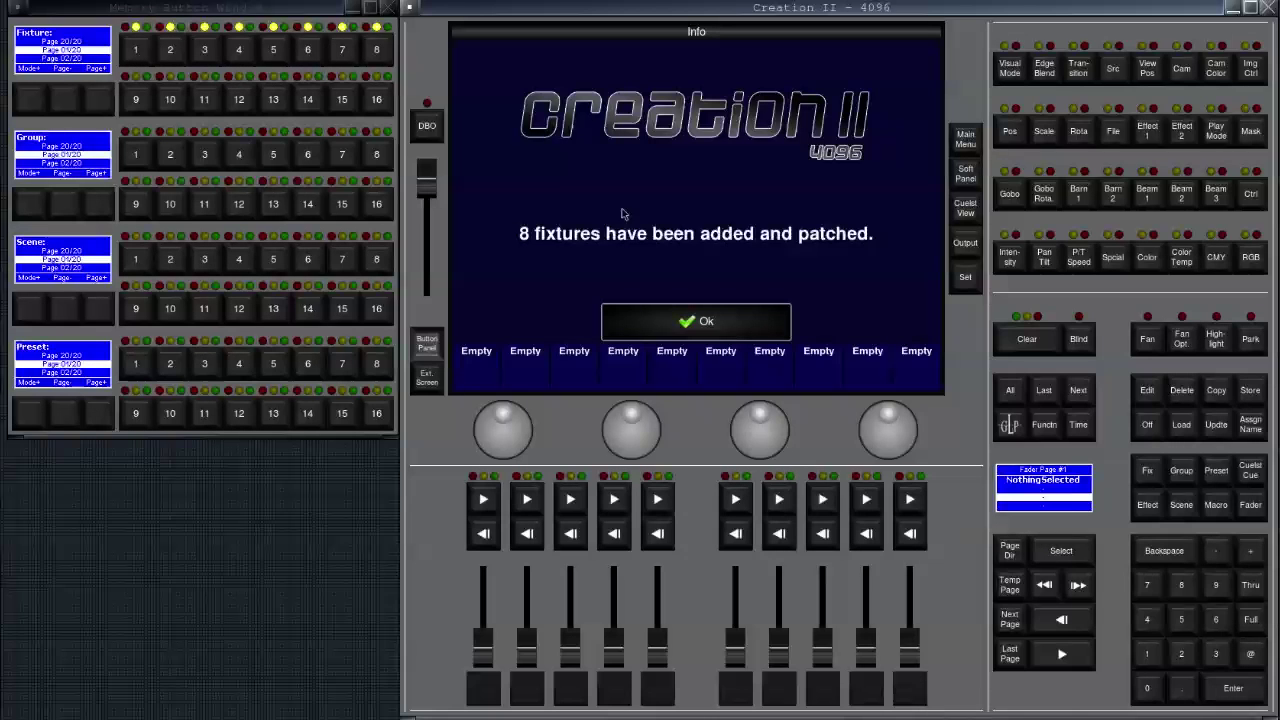
pyautogui.click(620, 330)
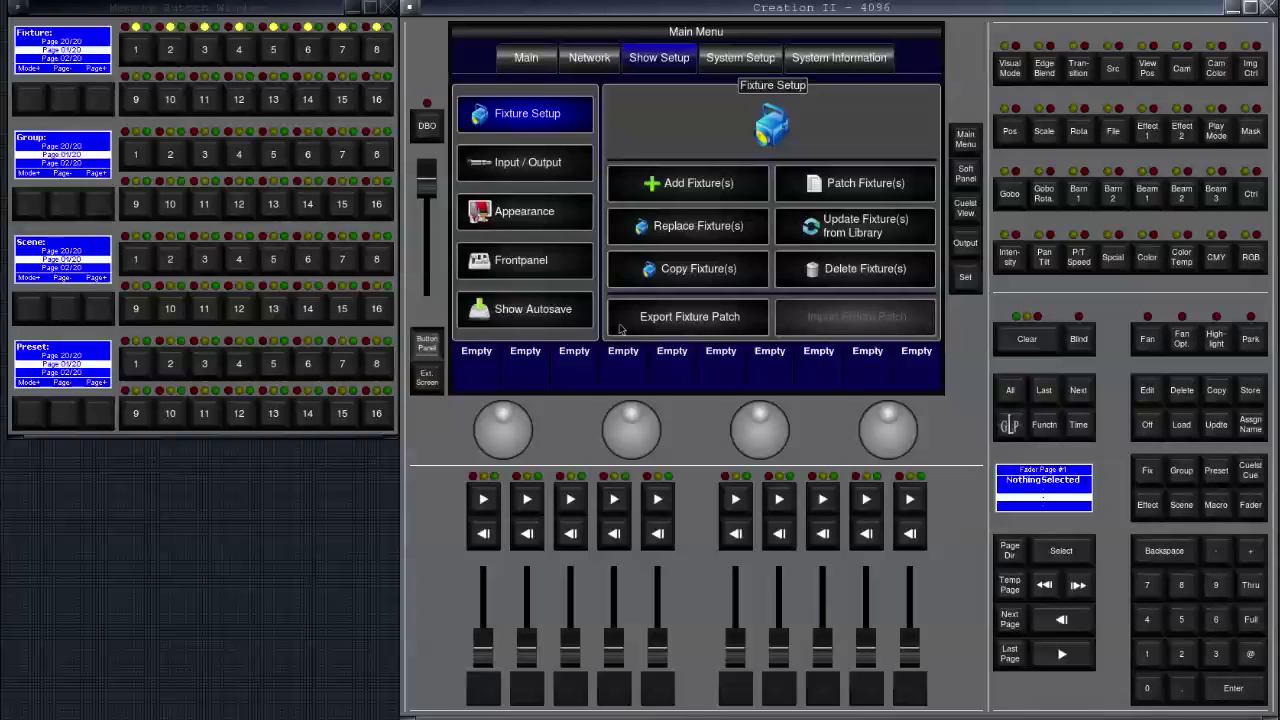
# Start adding another set of fixtures: manufacturer GLP, type IMPRESS_RZ, with a fixture count of 8.
pyautogui.click(680, 192)
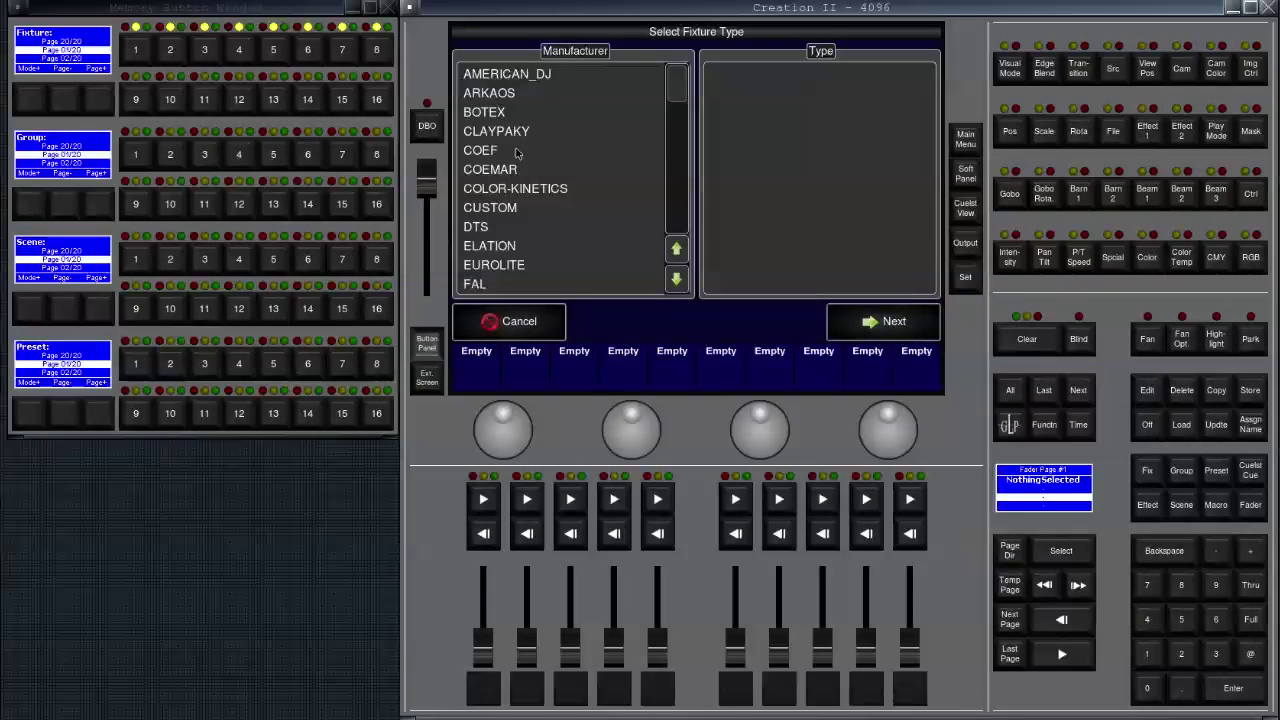
pyautogui.scroll(-3, 620, 115)
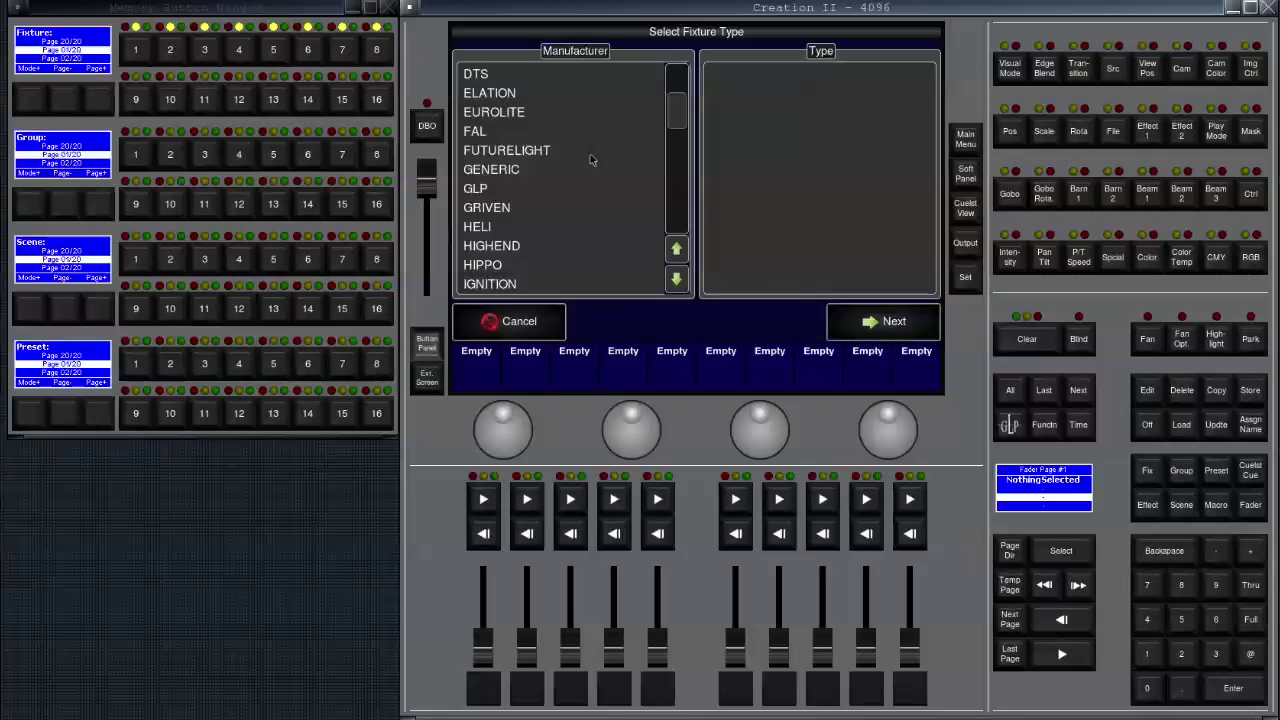
pyautogui.click(518, 188)
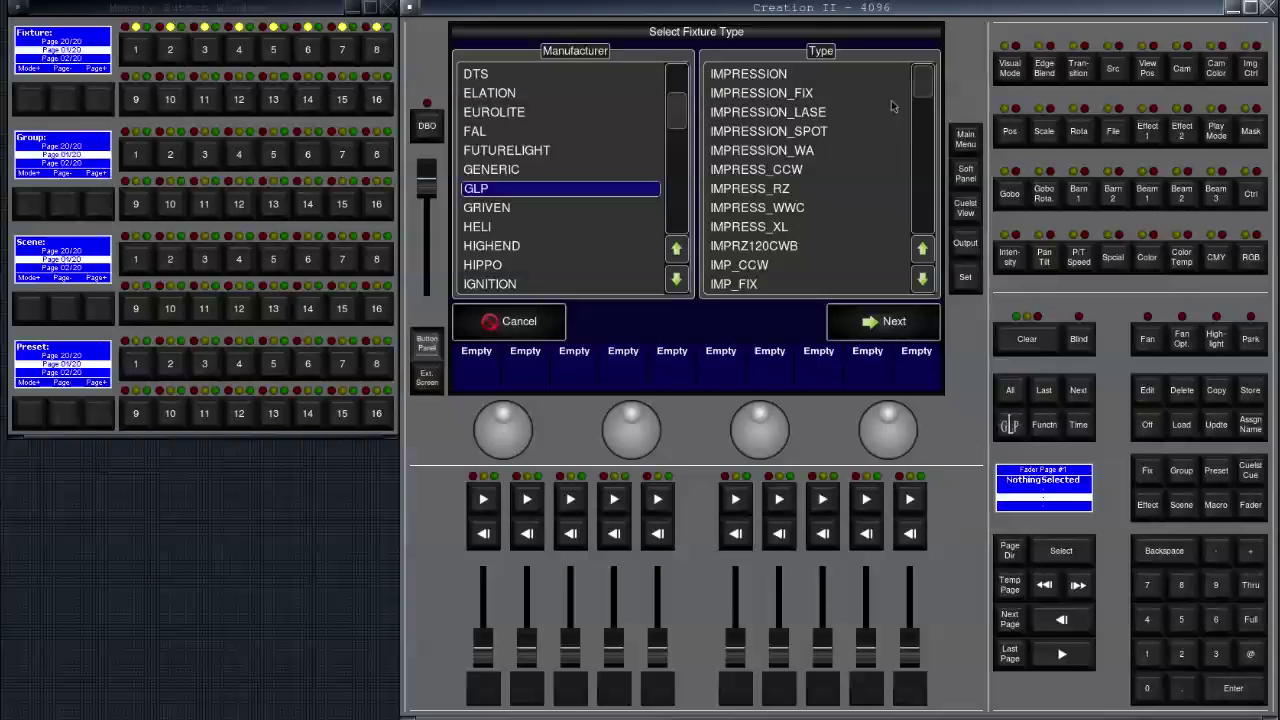
pyautogui.click(790, 190)
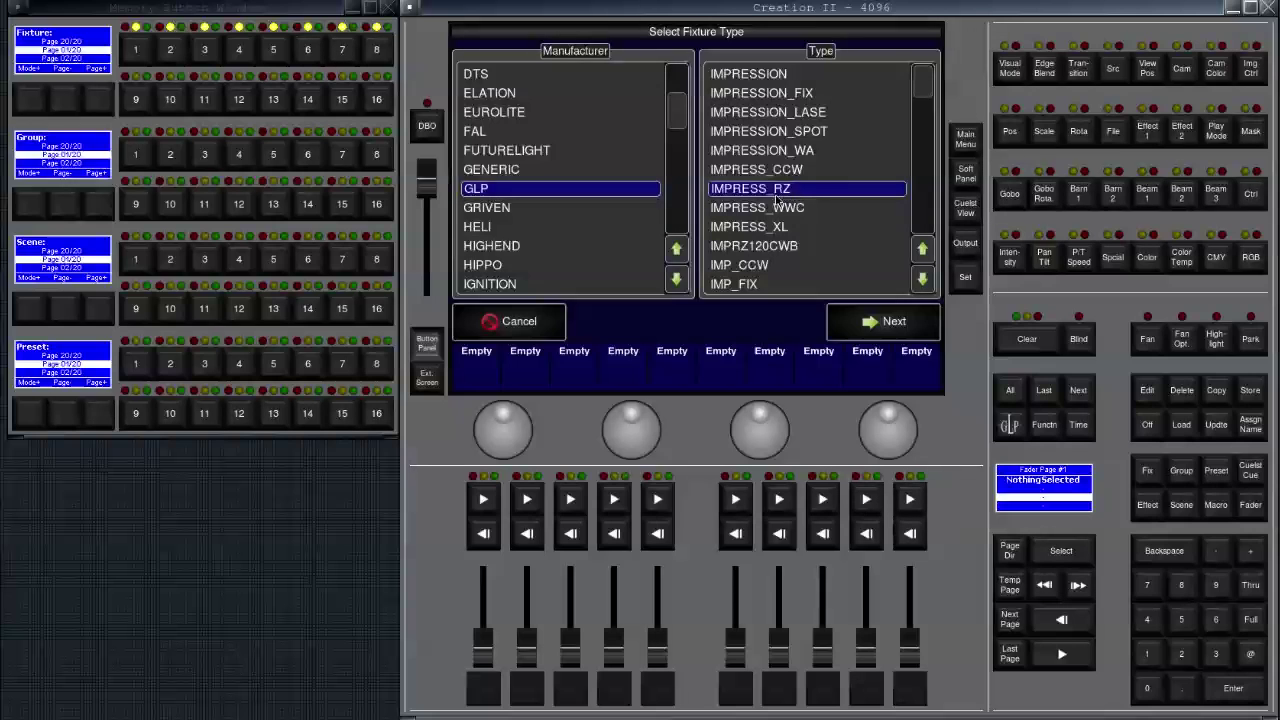
pyautogui.click(845, 318)
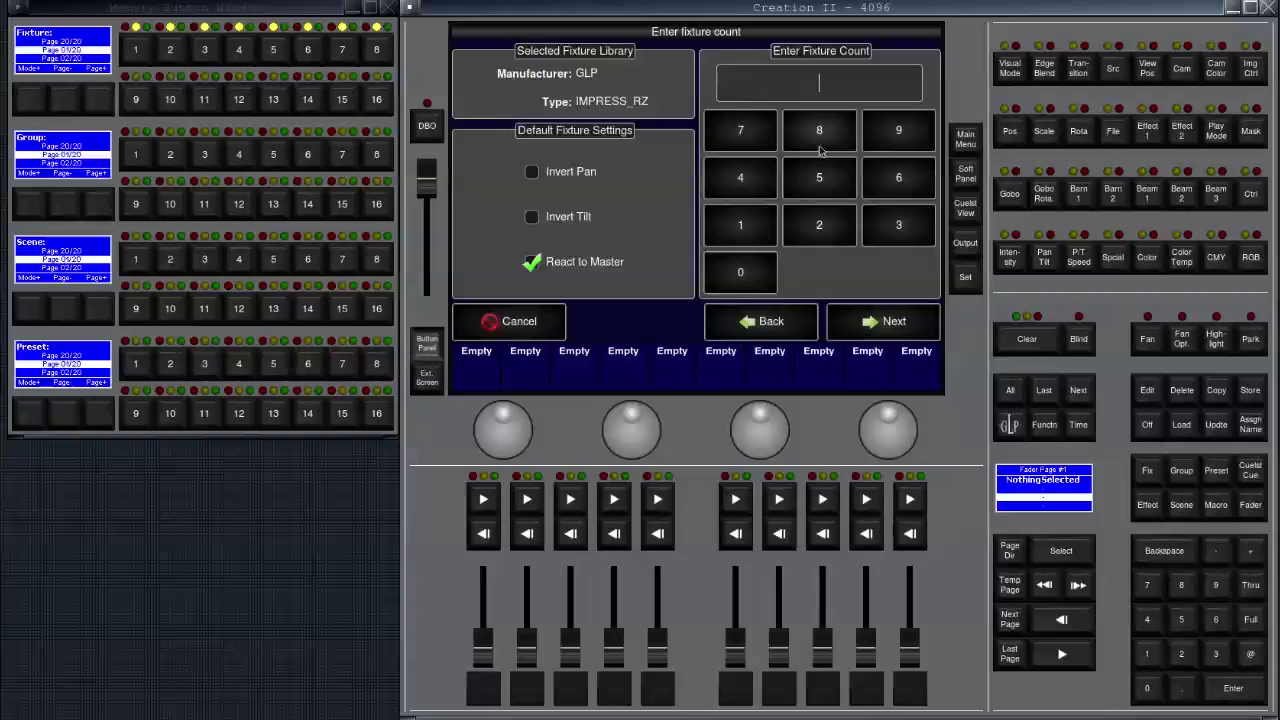
pyautogui.click(819, 147)
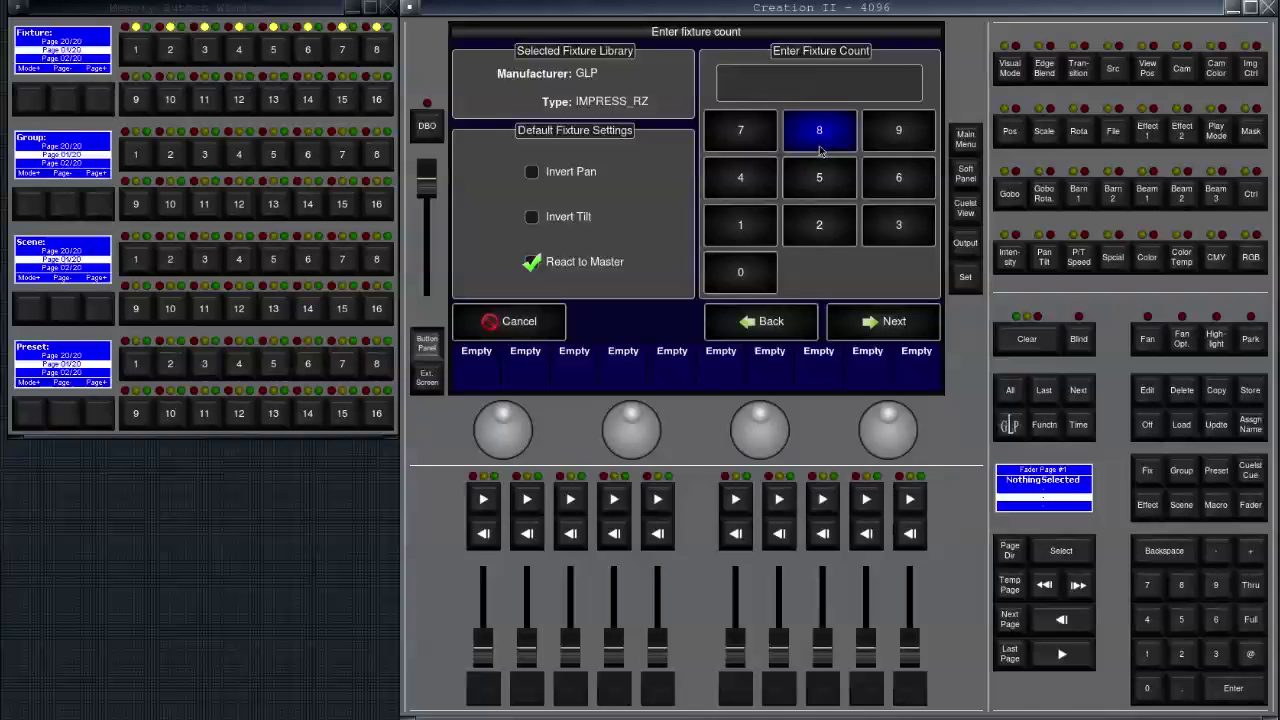
pyautogui.click(882, 320)
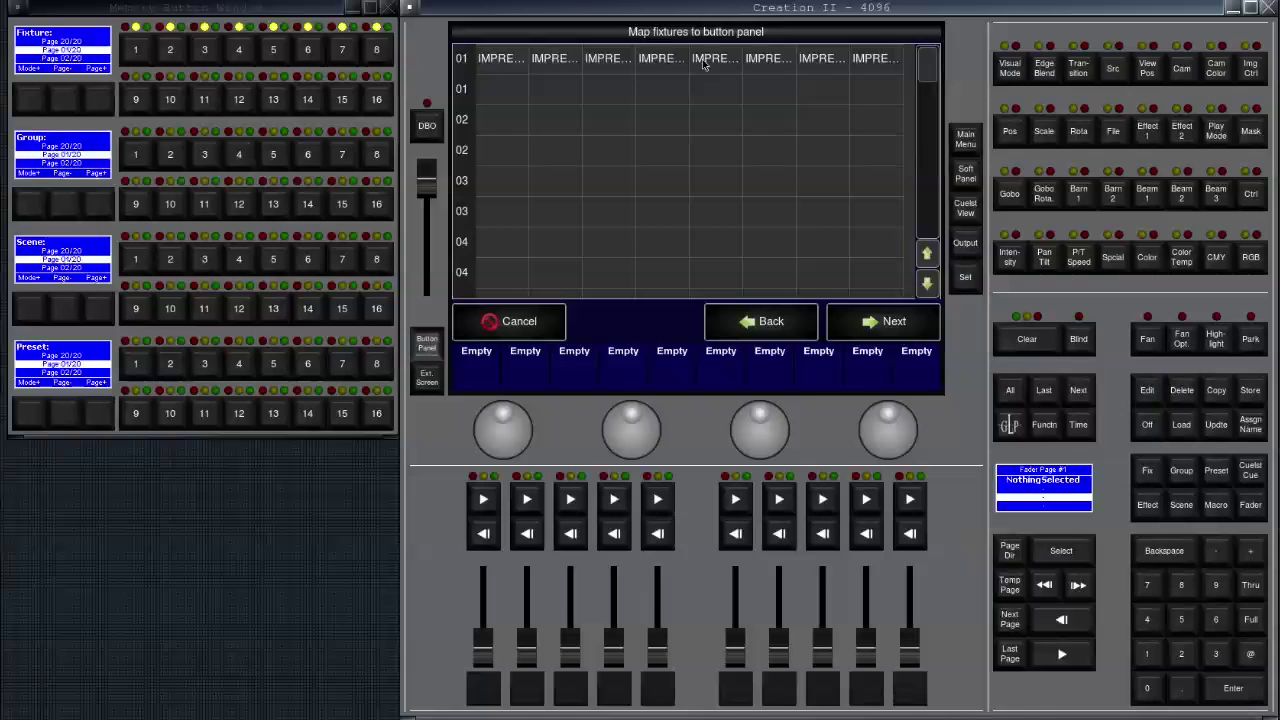
# Map the eight IMPRESS_RZ fixtures to the second row of page 01 and continue to patching.
pyautogui.click(771, 62)
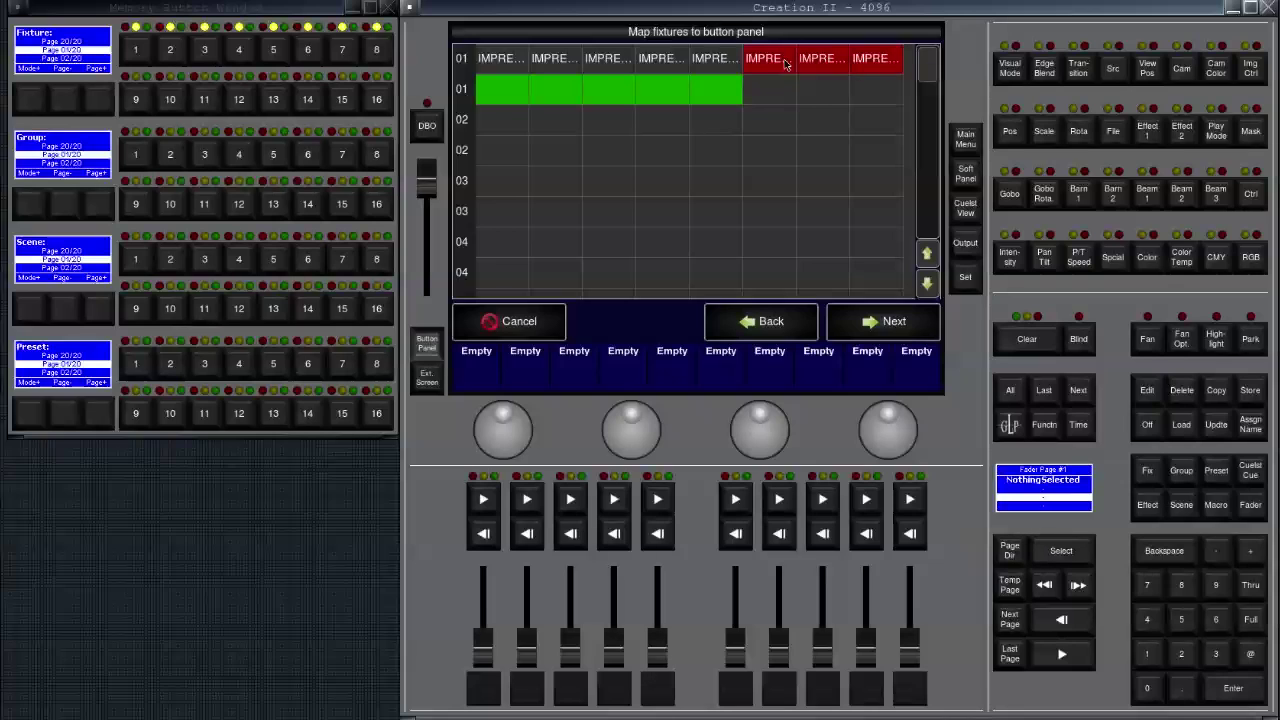
pyautogui.click(486, 93)
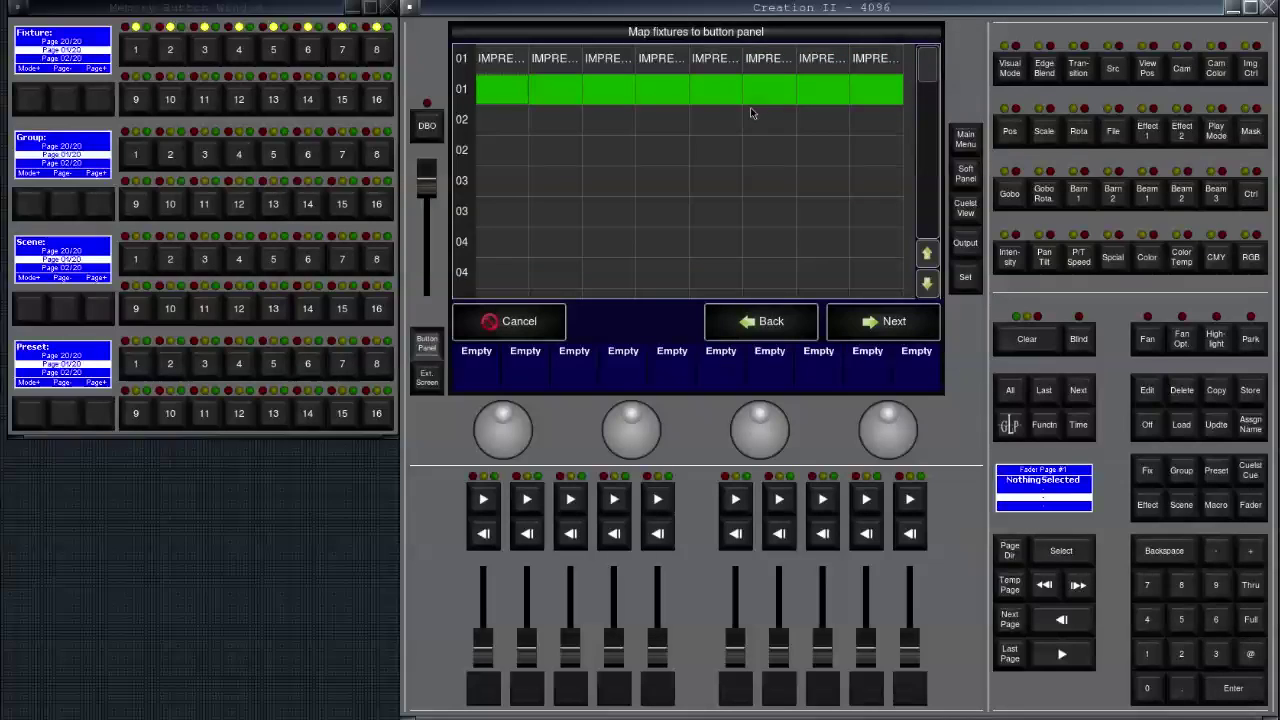
pyautogui.click(848, 320)
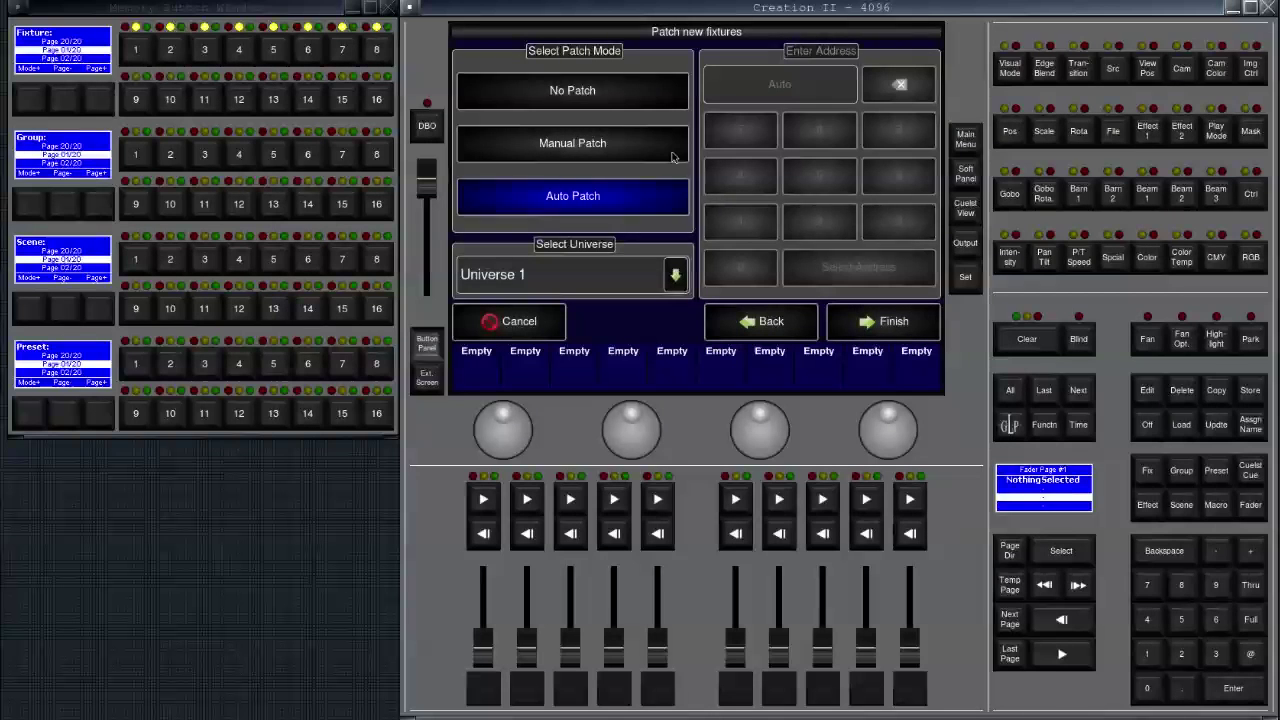
# Patch the eight IMPRESS_RZ fixtures with Manual Patch on Universe 1, starting at address 113, and finish adding them.
pyautogui.click(672, 157)
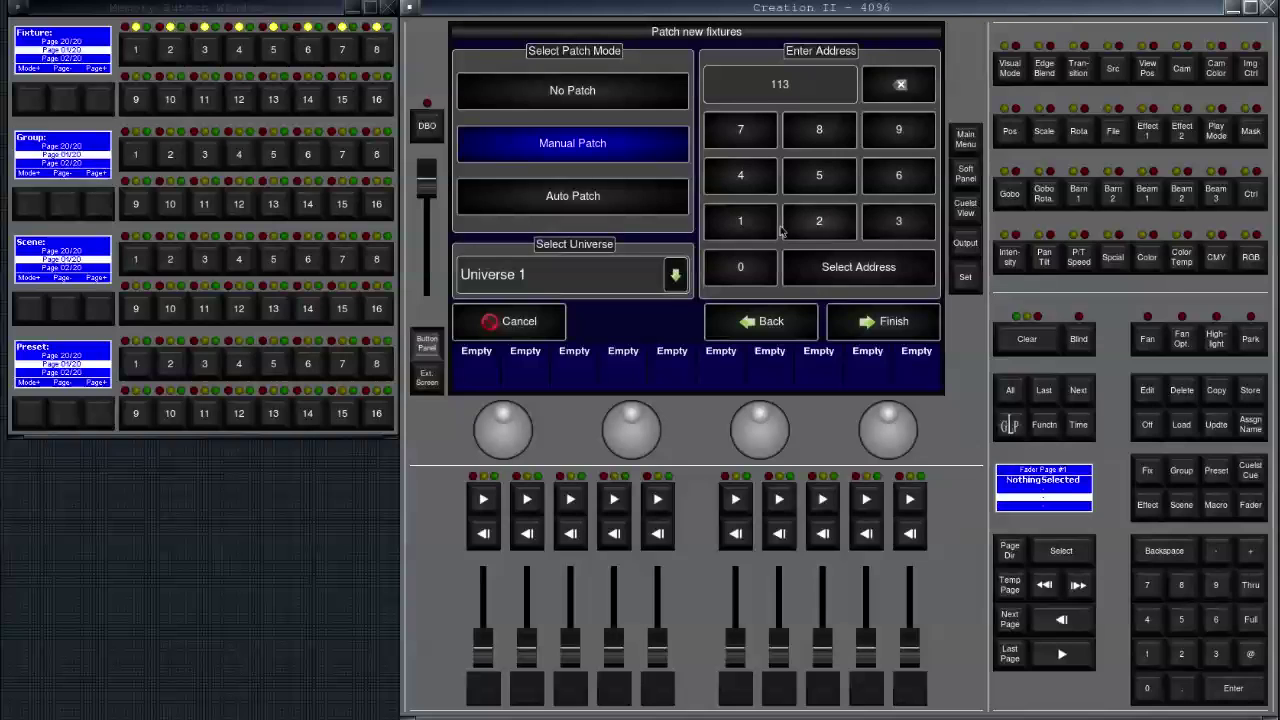
pyautogui.click(820, 261)
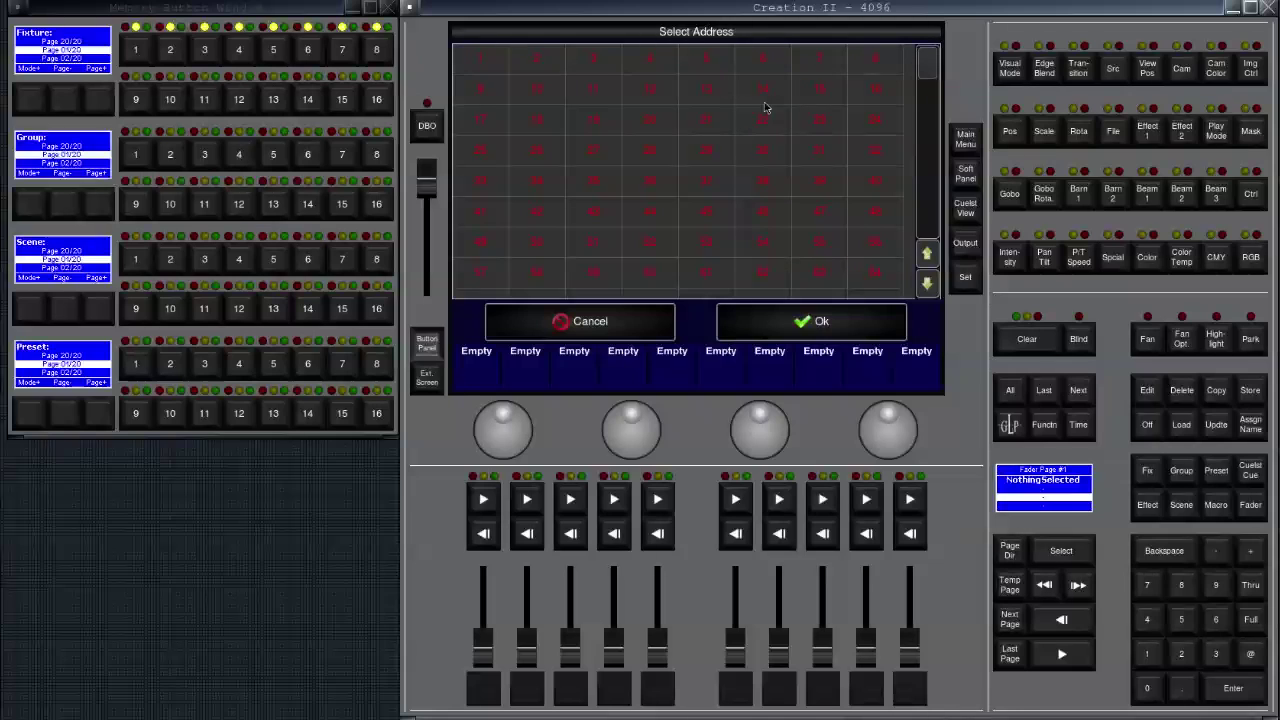
pyautogui.moveTo(932, 72); pyautogui.dragTo(930, 100)
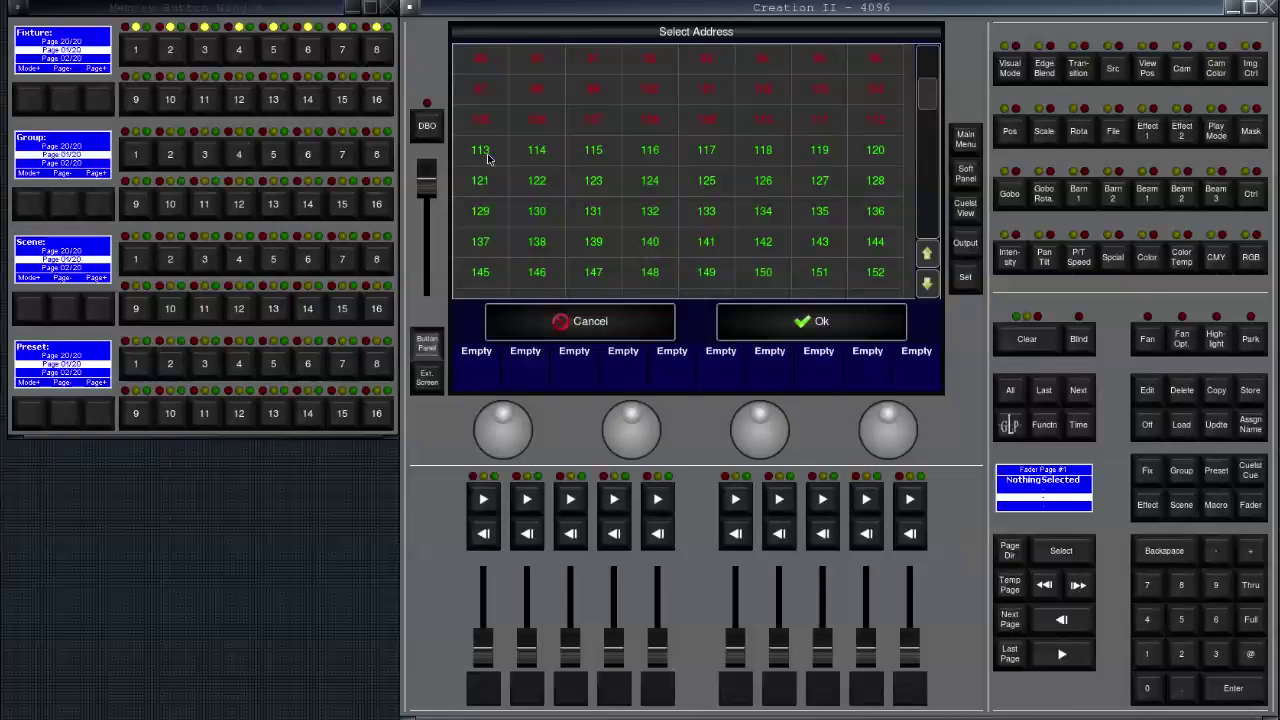
pyautogui.click(768, 122)
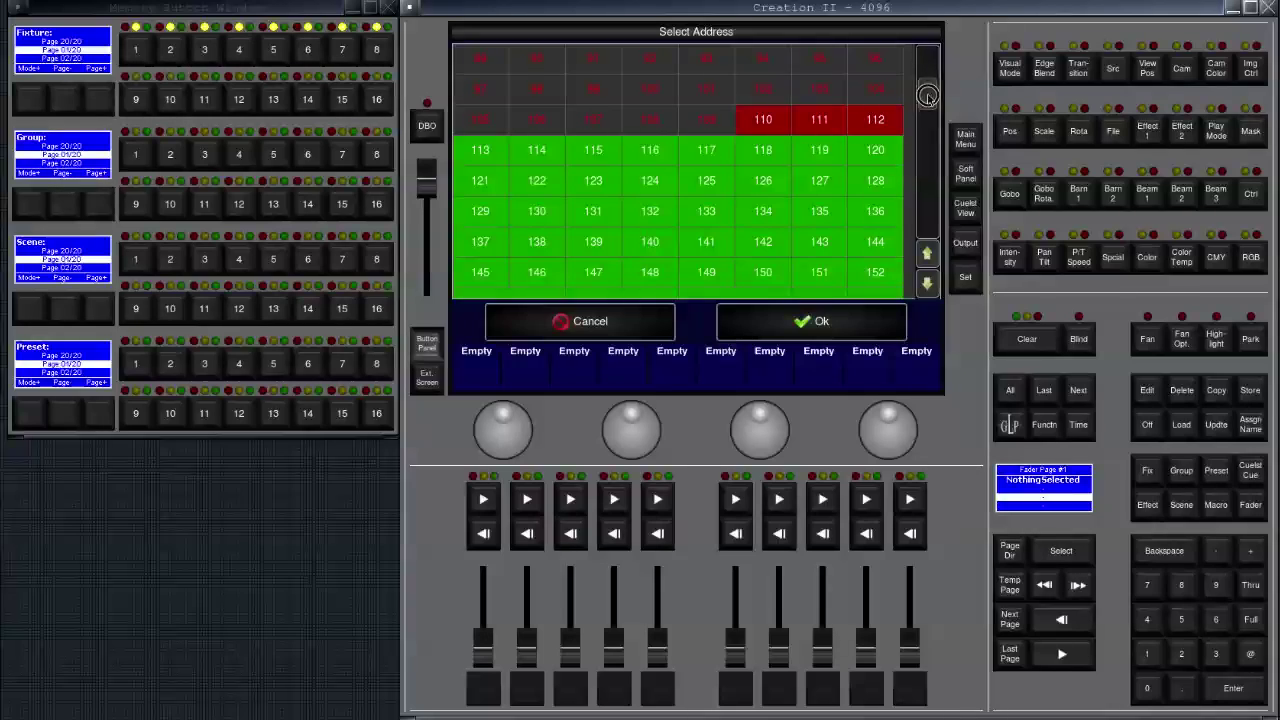
pyautogui.moveTo(926, 95); pyautogui.dragTo(922, 132)
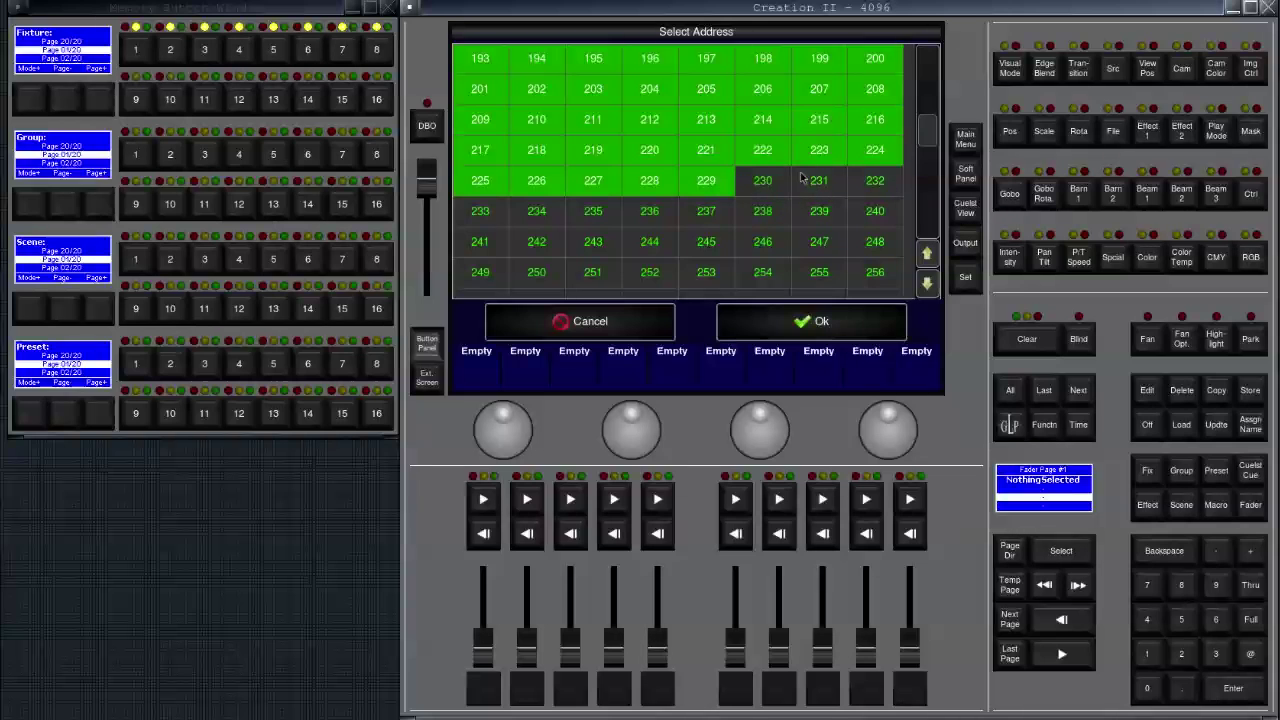
pyautogui.moveTo(927, 138); pyautogui.dragTo(923, 97)
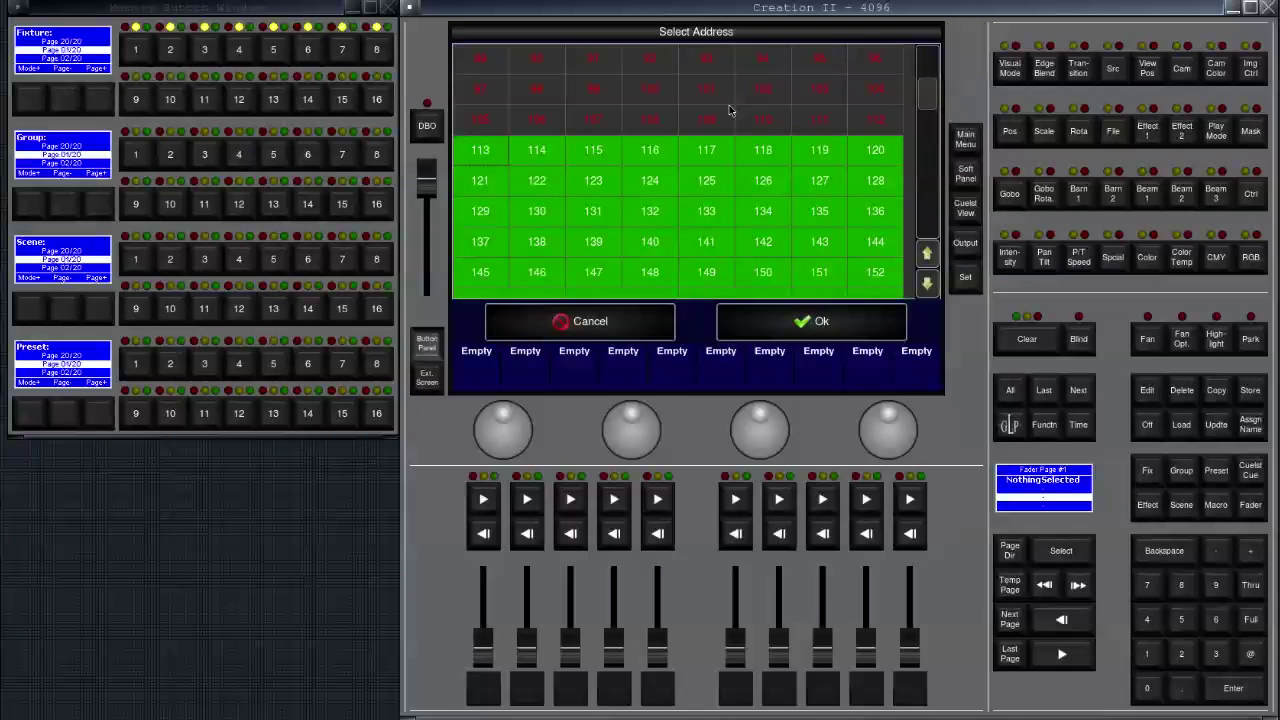
pyautogui.click(804, 323)
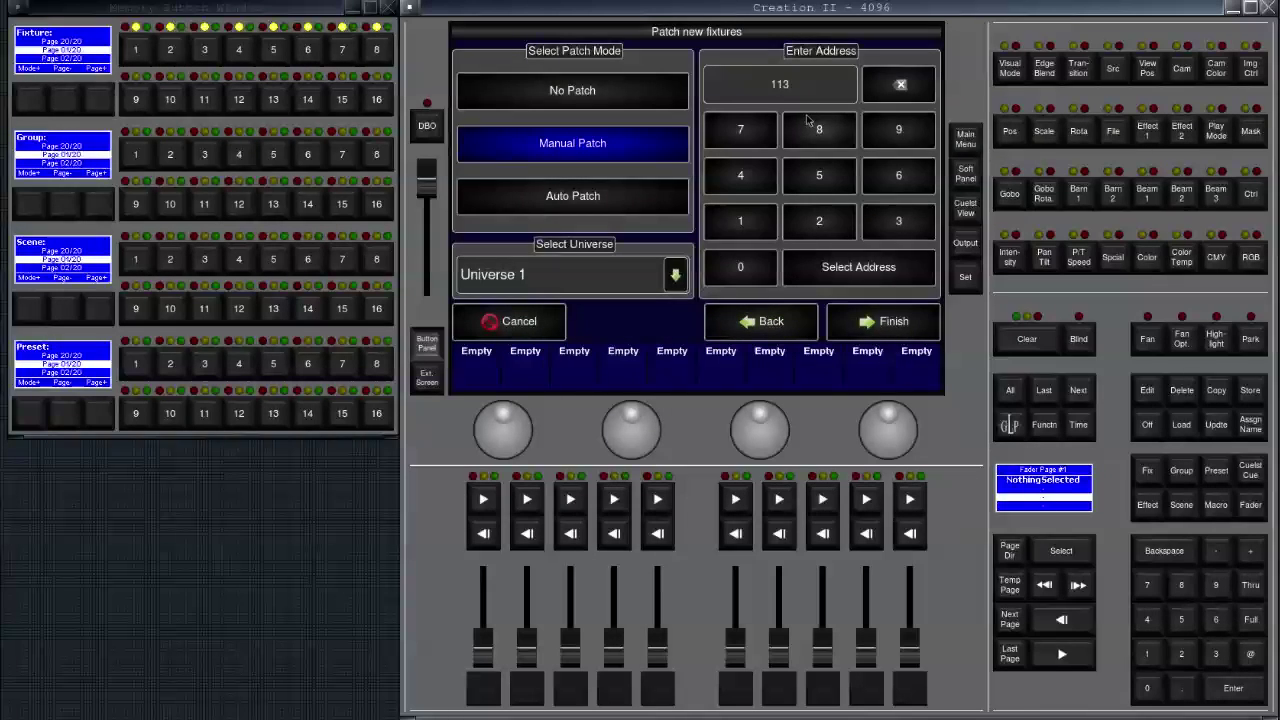
pyautogui.click(856, 316)
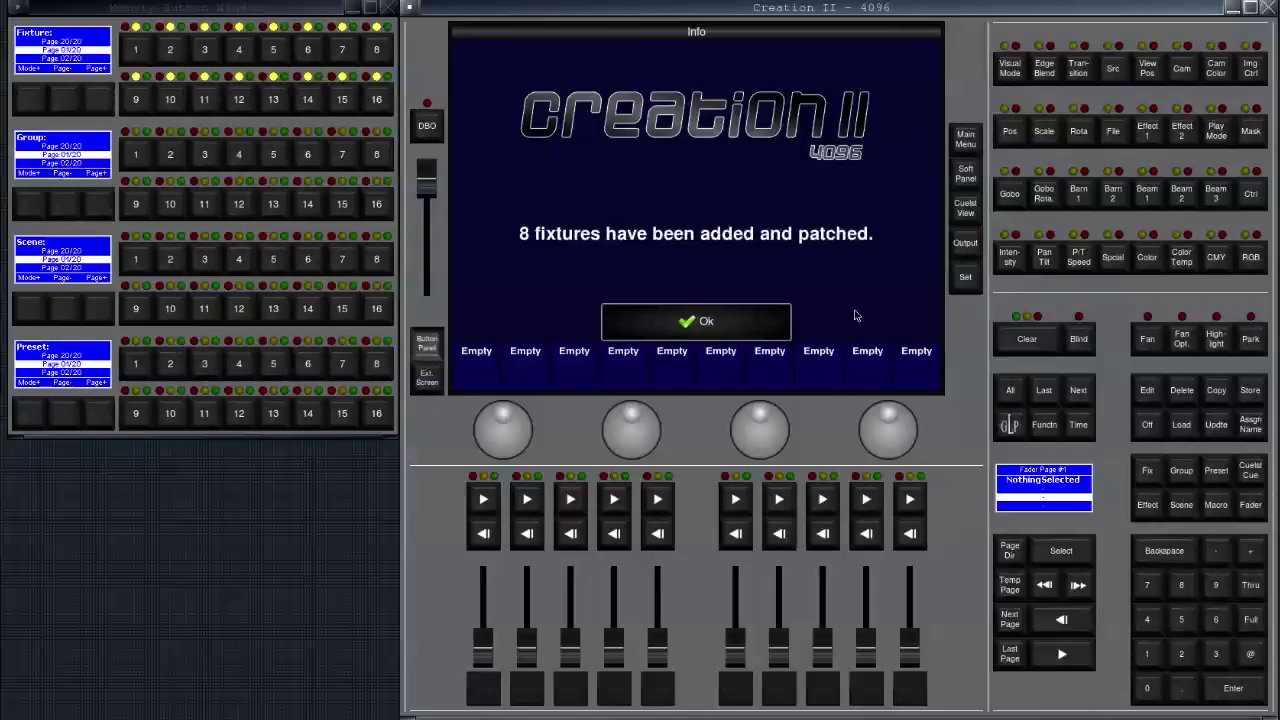
pyautogui.click(687, 318)
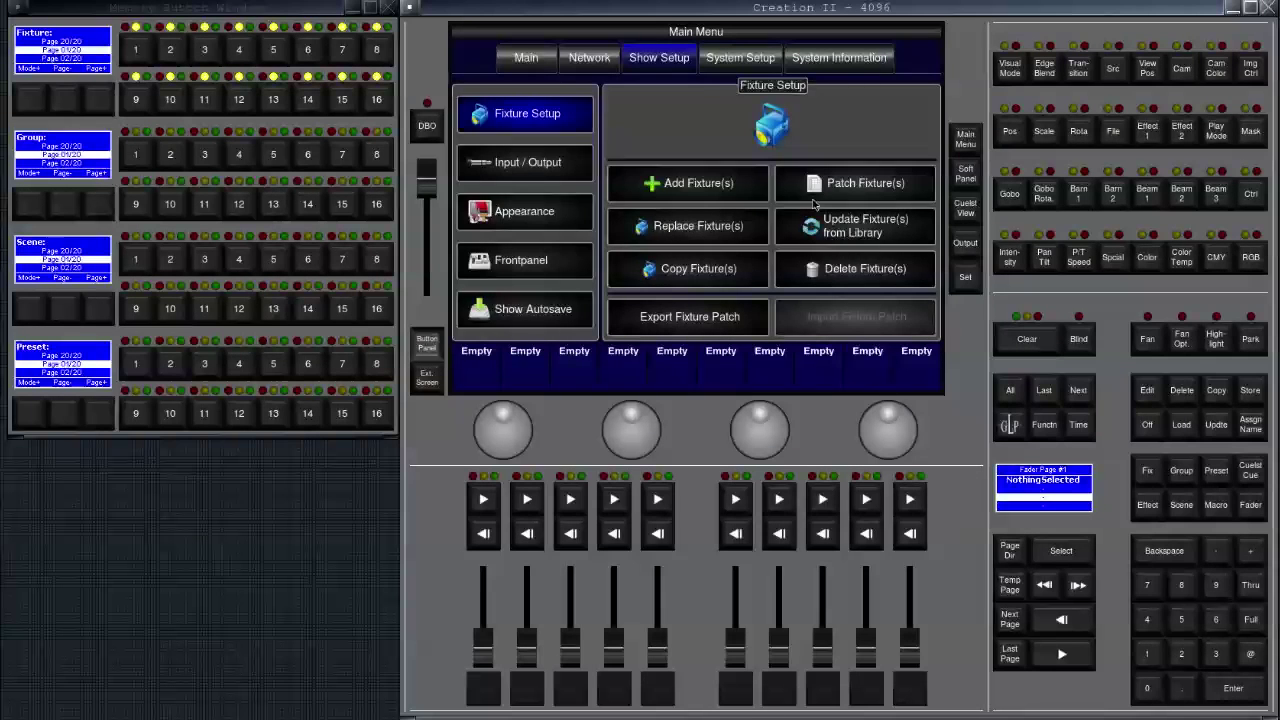
# Review the universe and channel assignments of all fixtures in the patch list, and close the list.
pyautogui.click(842, 188)
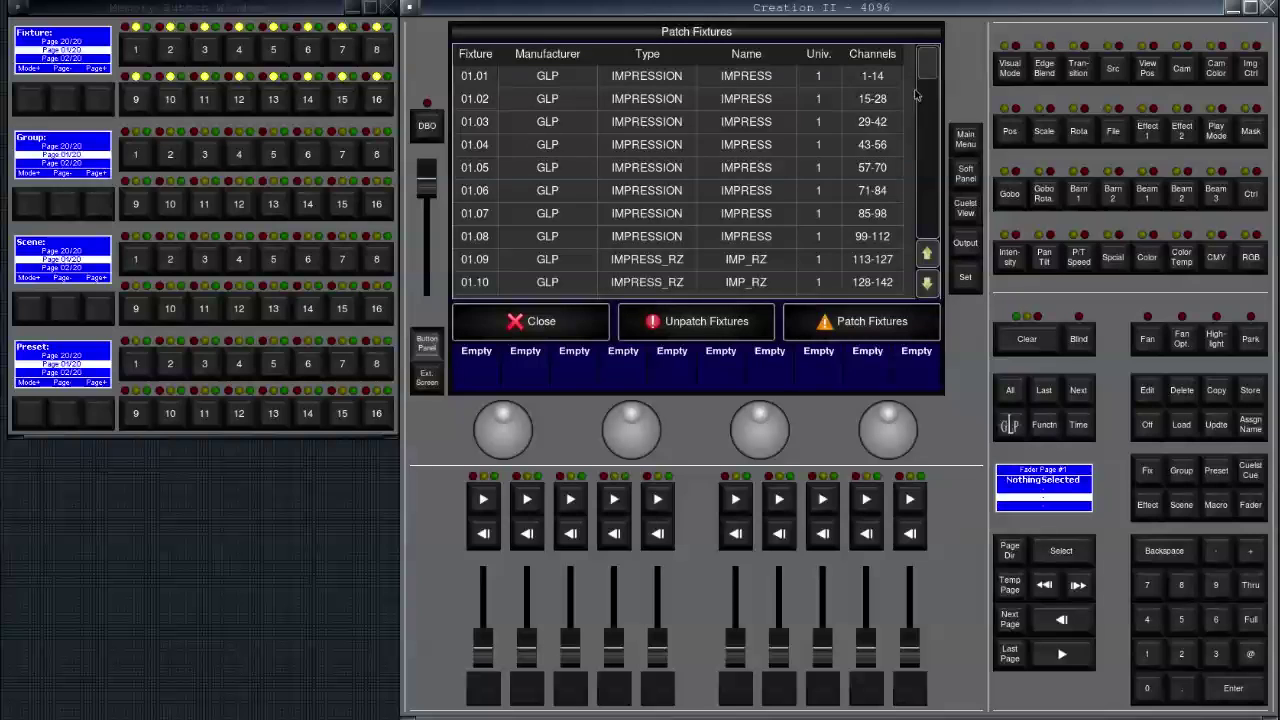
pyautogui.scroll(-5, 914, 94)
pyautogui.scroll(5, 910, 94)
pyautogui.click(575, 321)
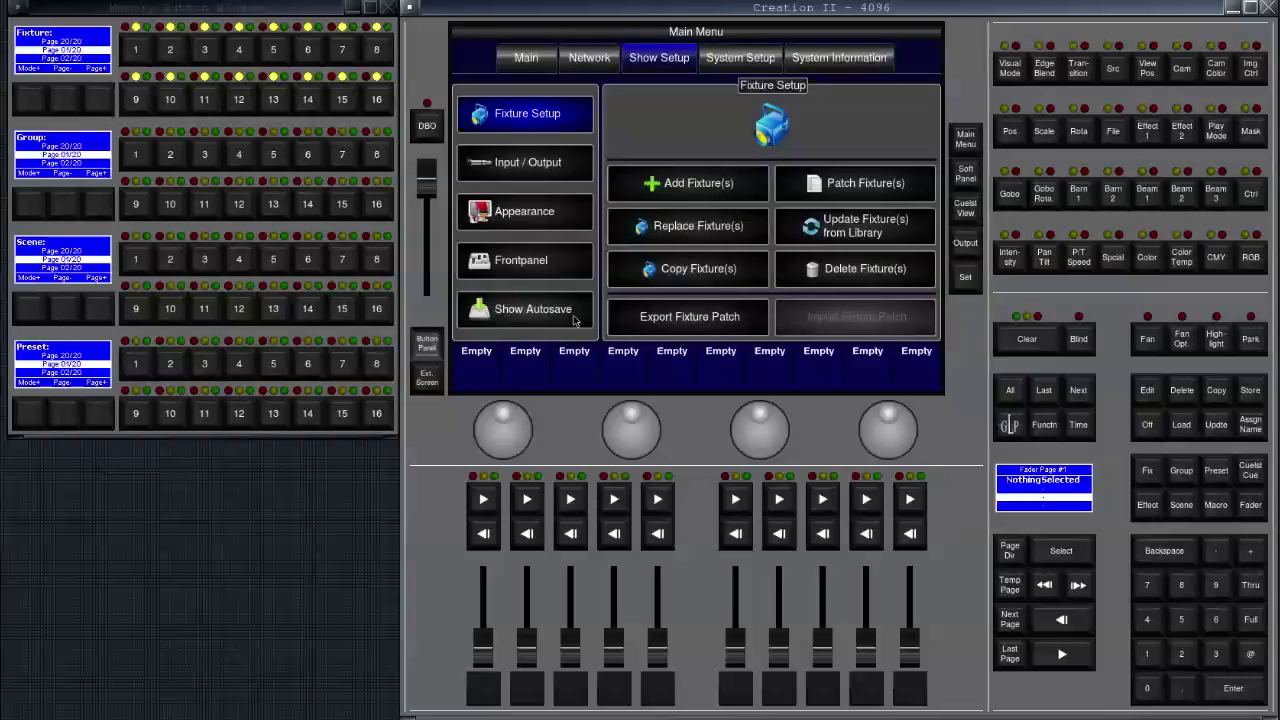